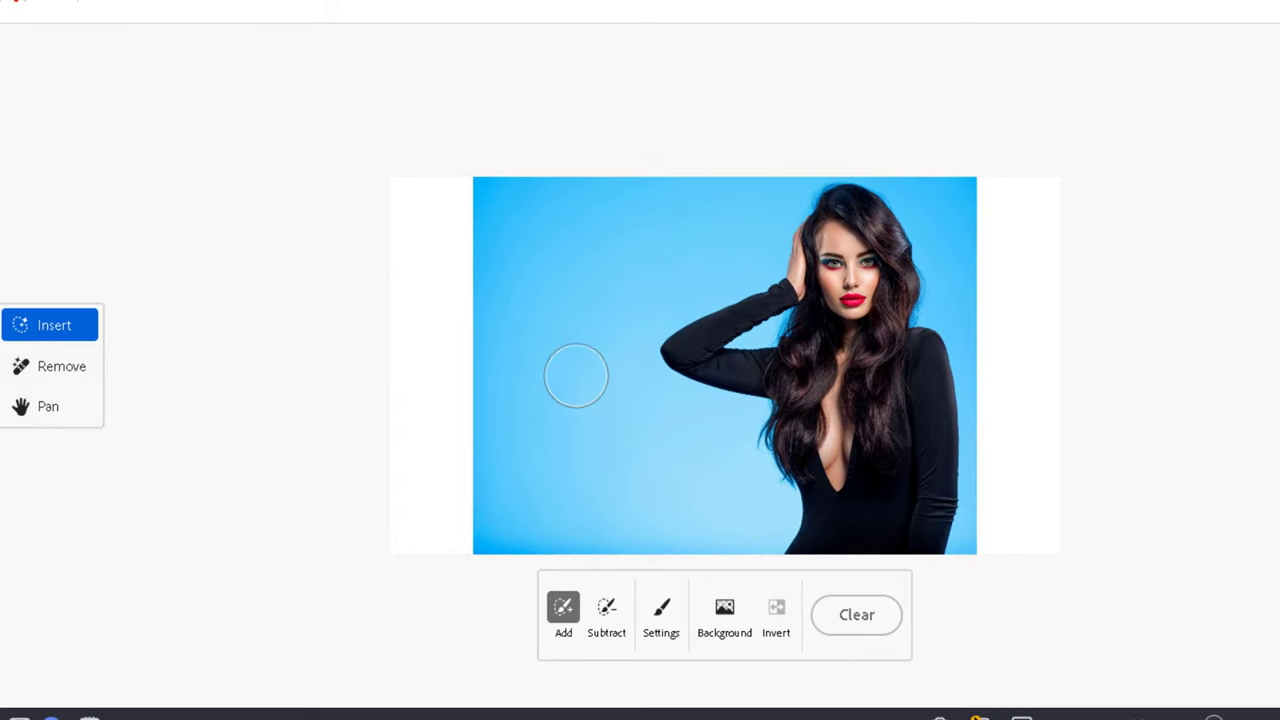
Increase the selection brush size slightly in the brush settings.
click(661, 612)
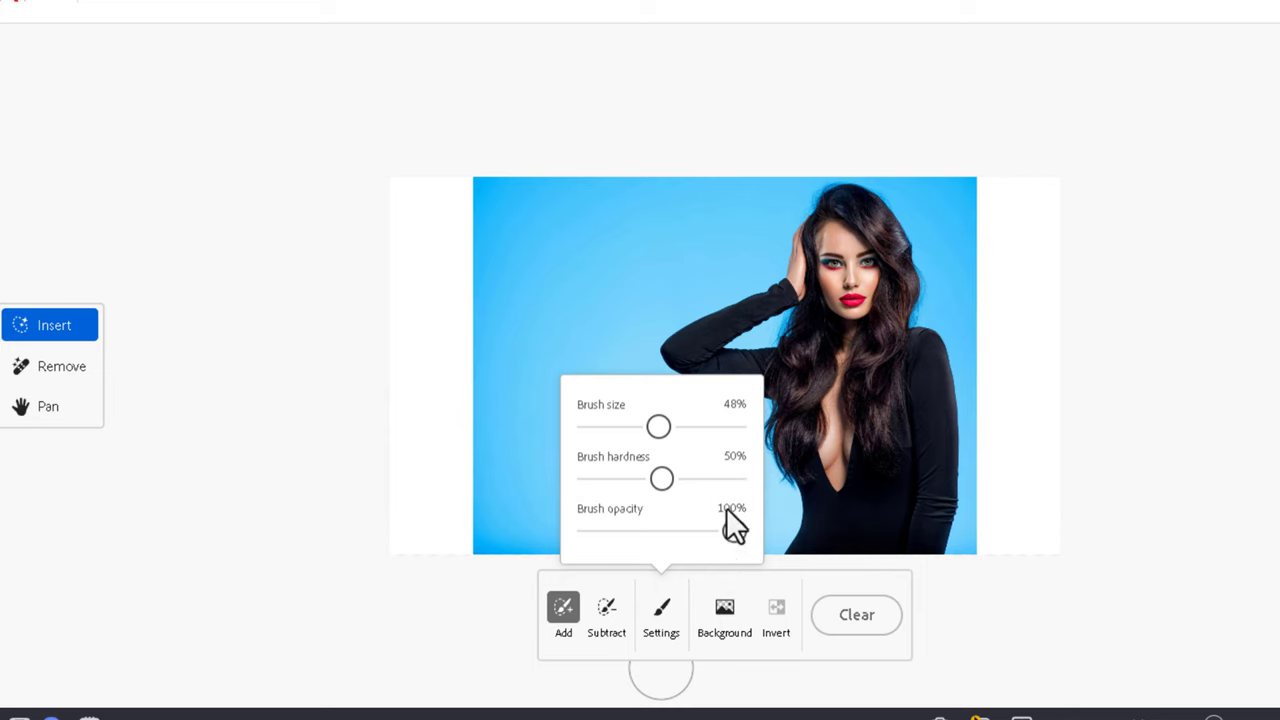
click(658, 428)
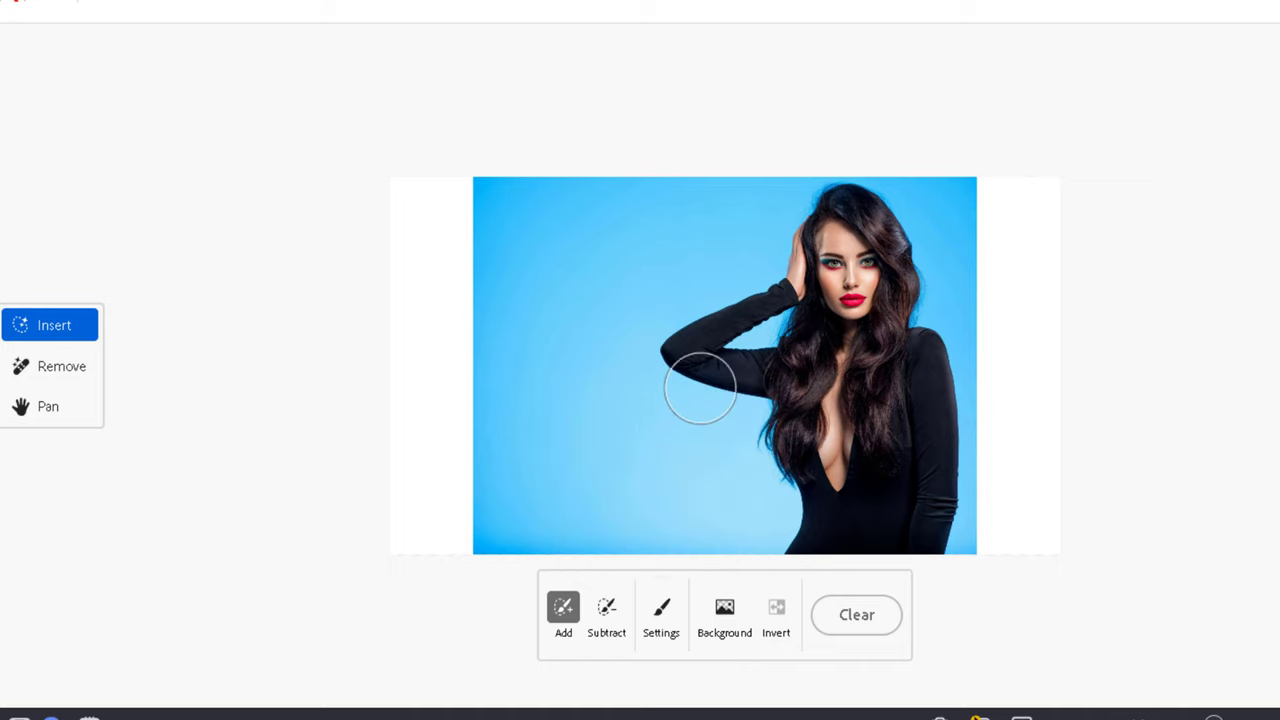
drag(737, 266, 693, 295)
drag(755, 268, 547, 370)
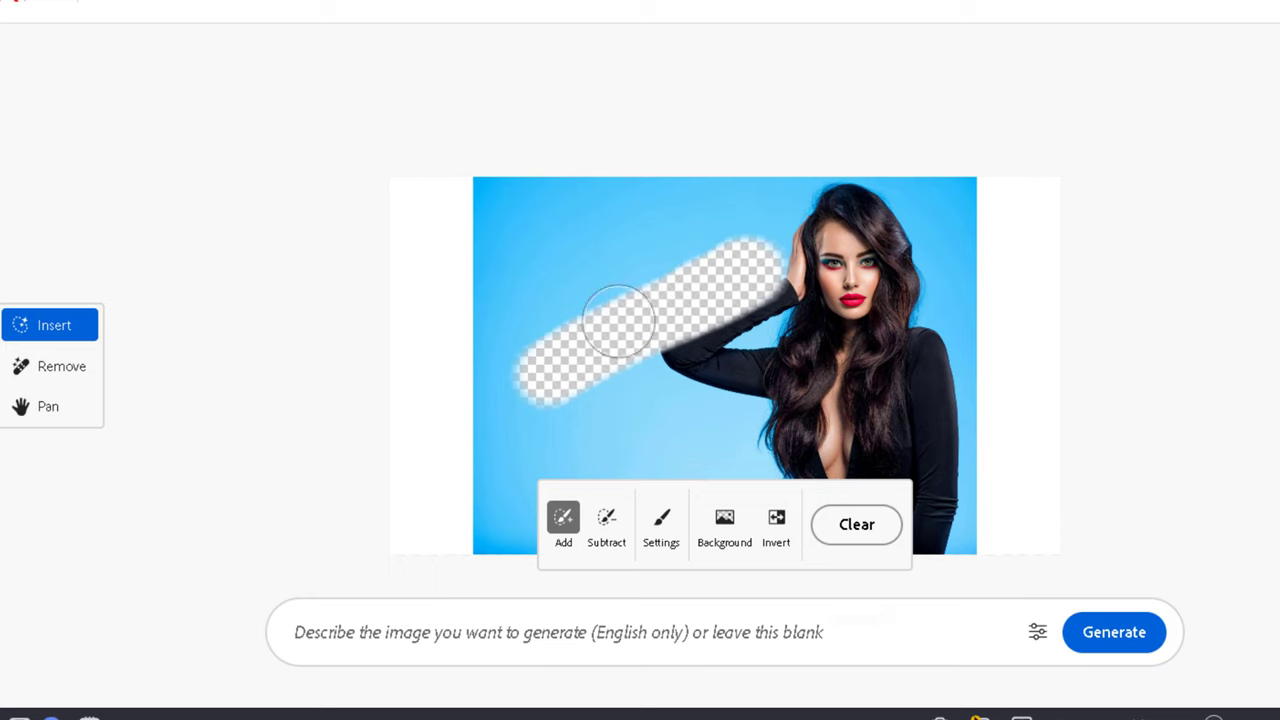
click(857, 524)
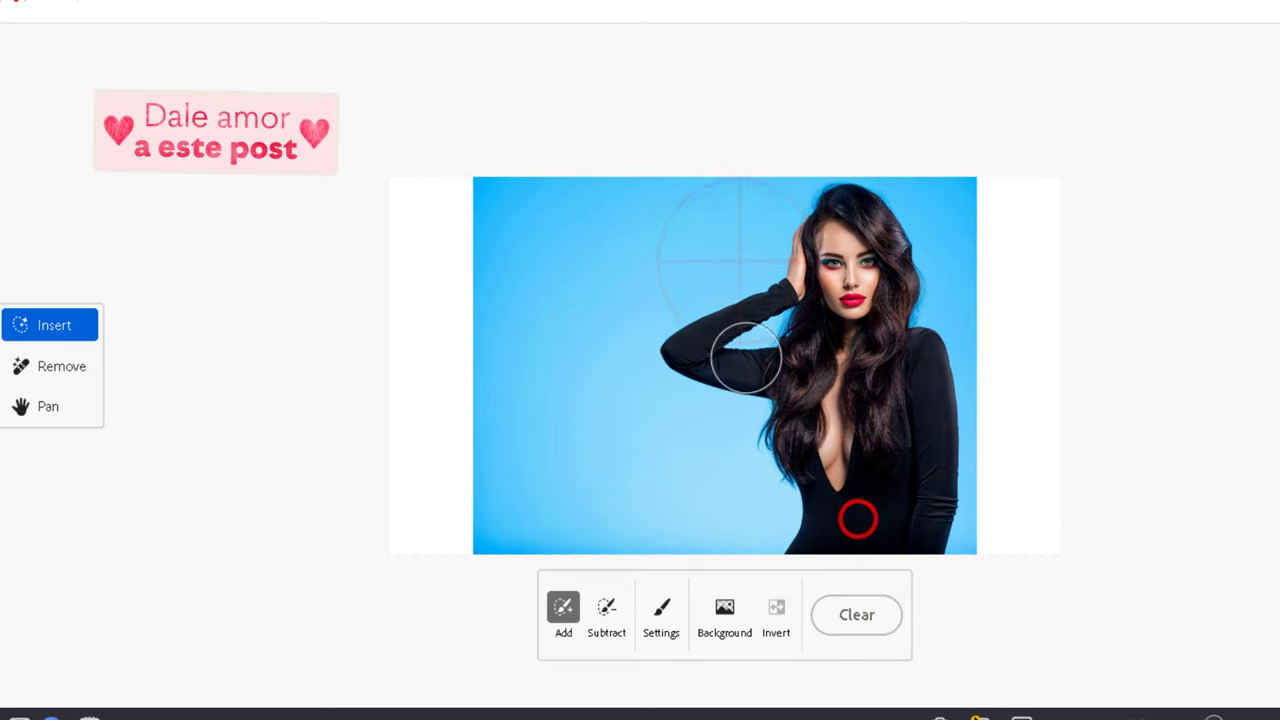
Mask the area above the woman's raised arm and generate "A cat with its mouth open" there.
click(757, 261)
drag(757, 261, 690, 298)
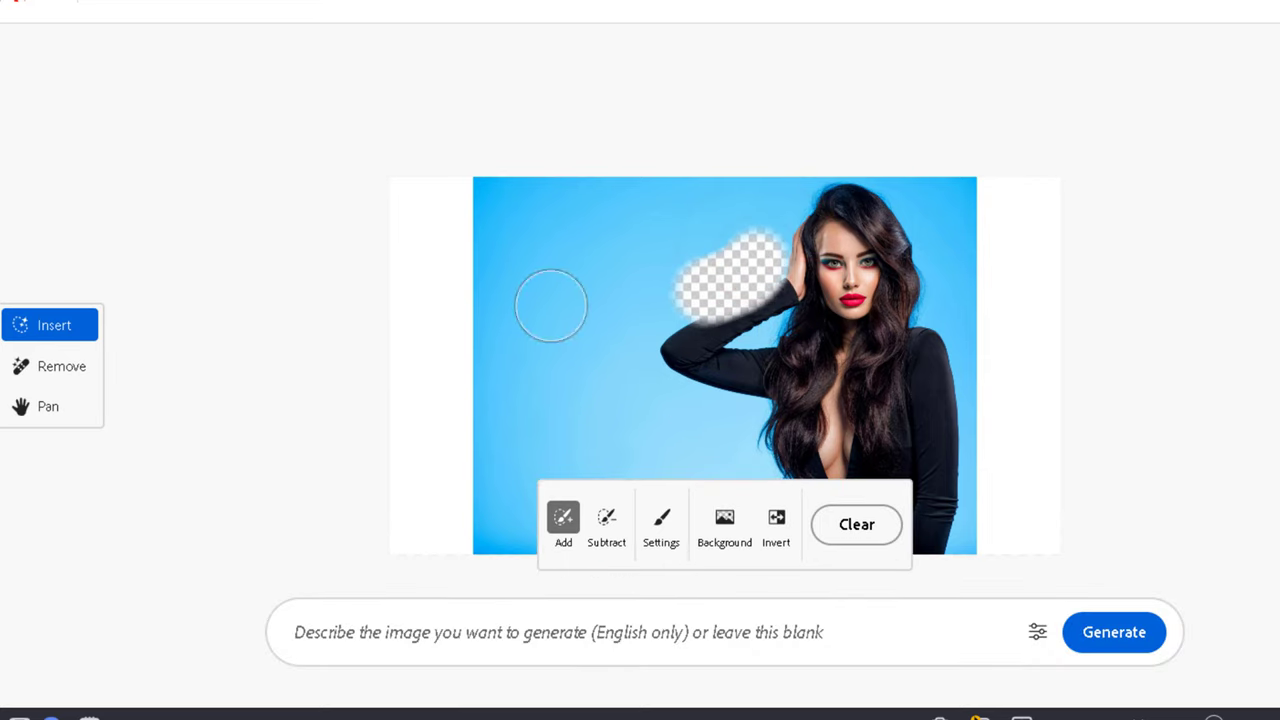
click(490, 636)
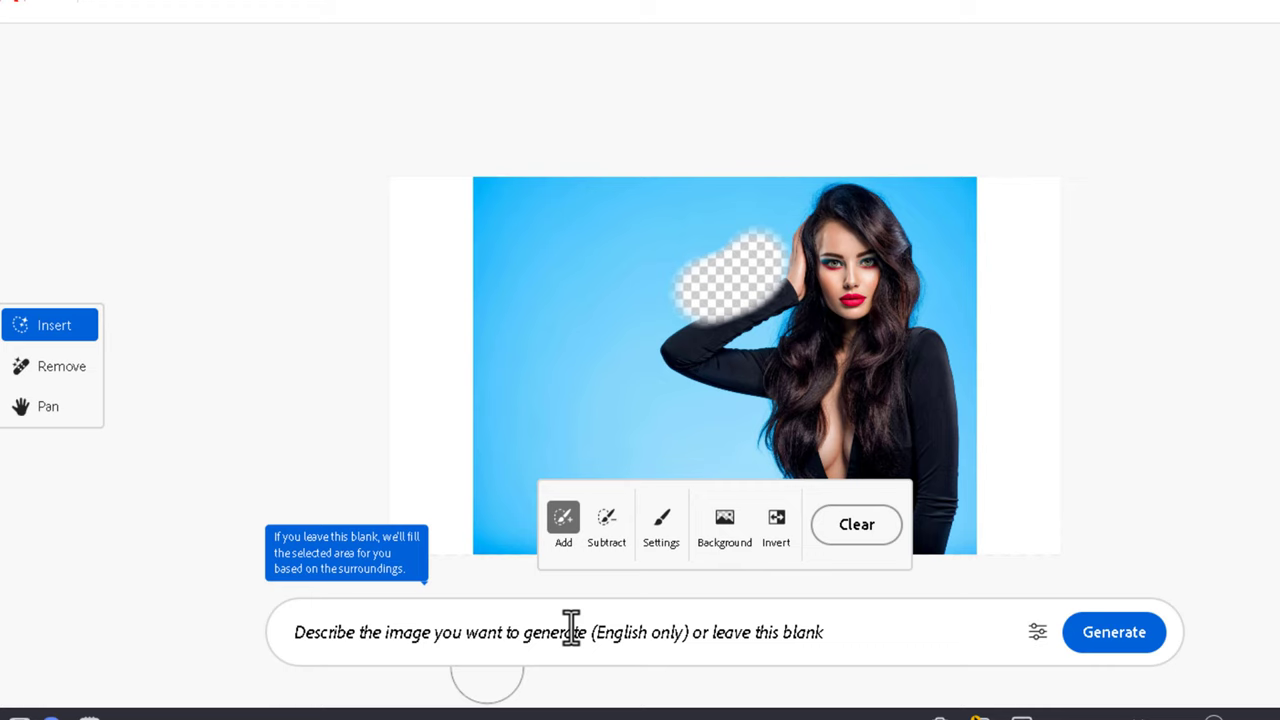
click(560, 630)
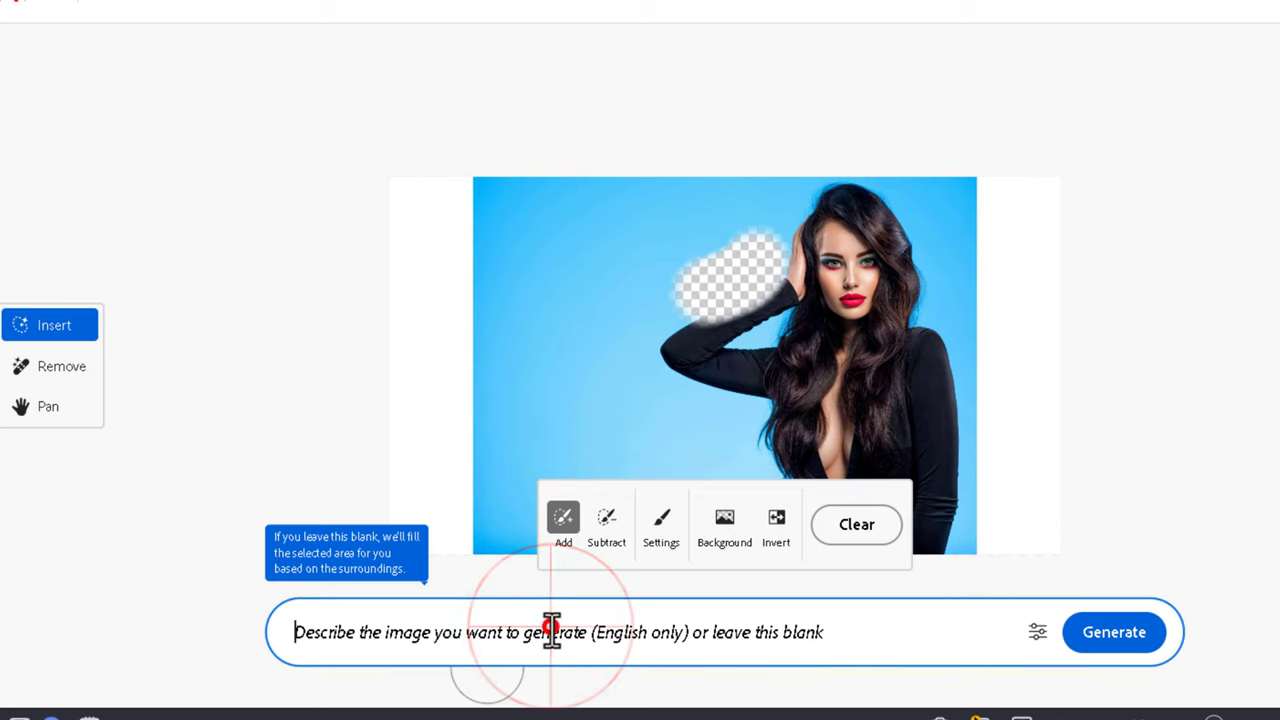
text(A cat with its mouth open)
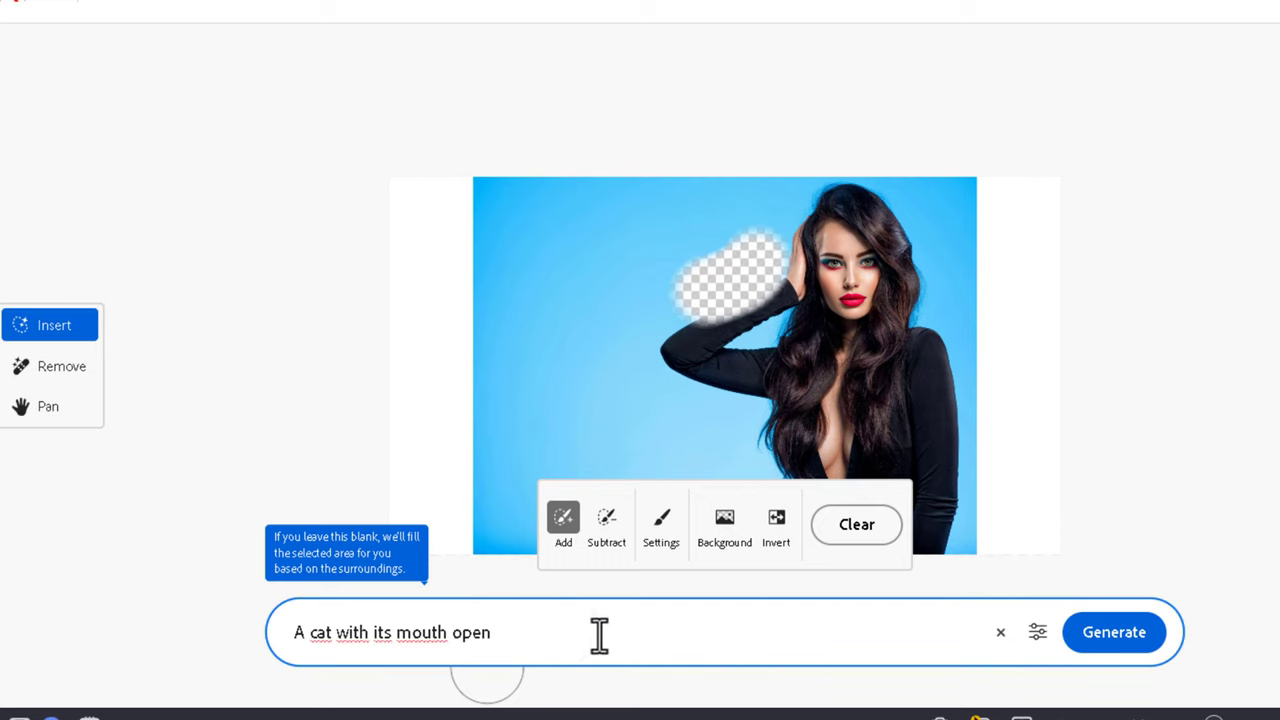
click(1037, 632)
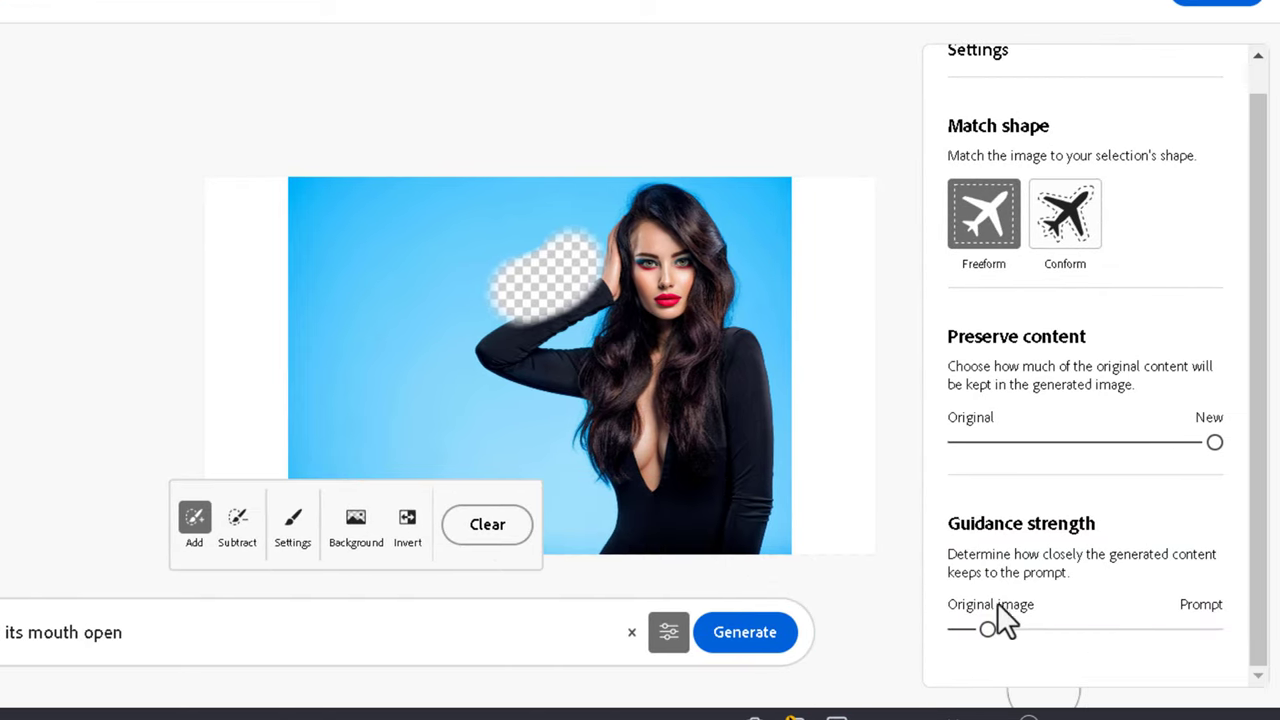
click(748, 632)
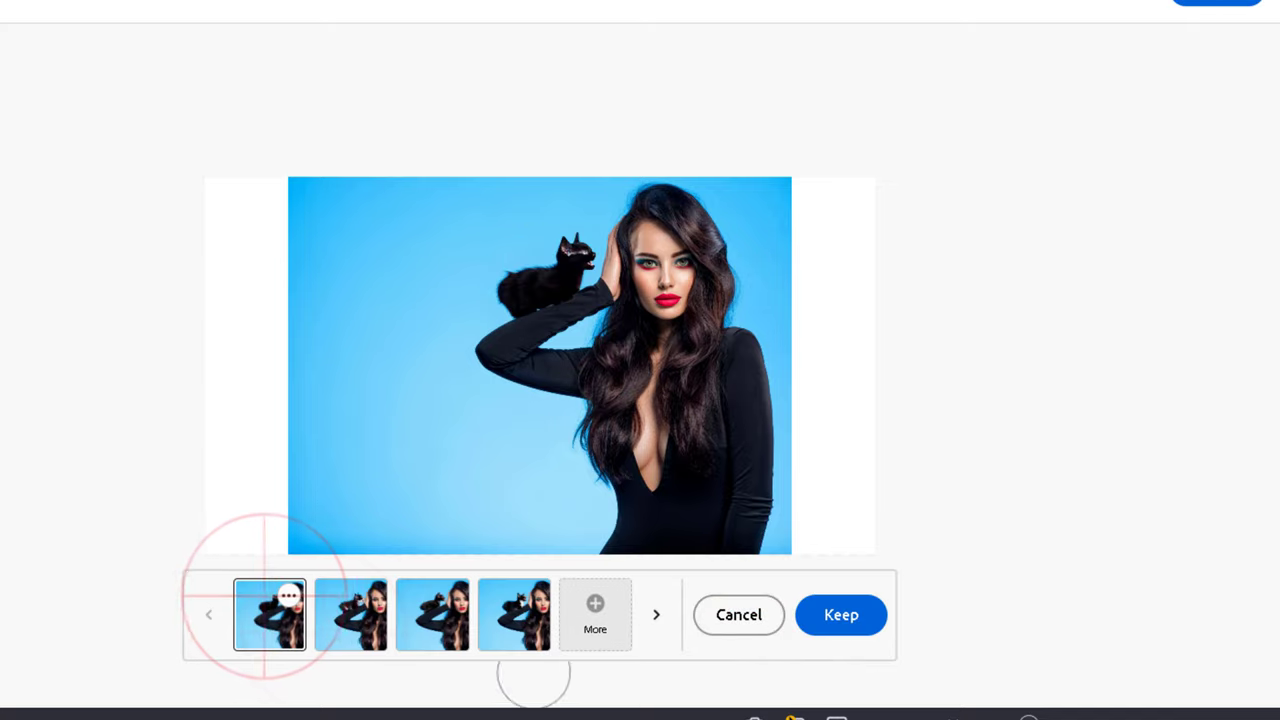
Preview the other generated cat variations and request more of them.
click(337, 620)
click(430, 630)
click(514, 625)
click(596, 608)
click(596, 610)
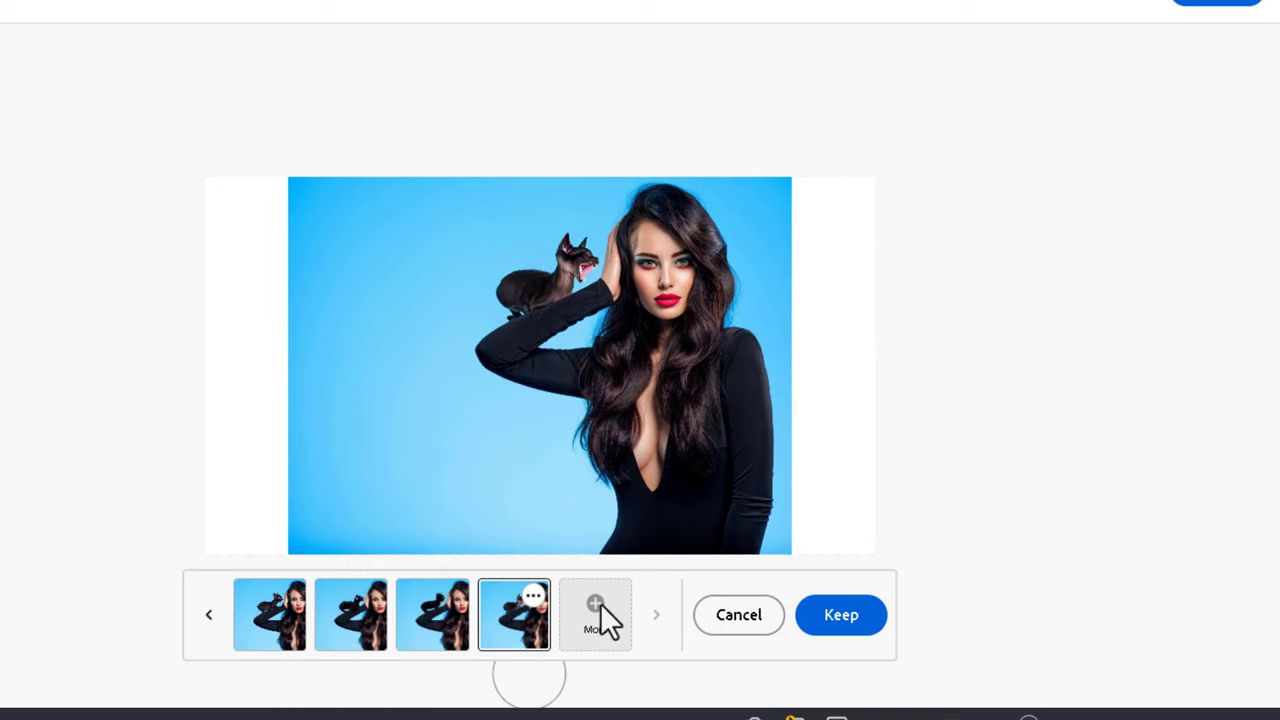
Compare the cat variations across both generated sets and keep the first dark cat of the newer set.
click(207, 615)
click(207, 615)
click(206, 615)
click(206, 615)
click(205, 615)
click(204, 616)
click(204, 616)
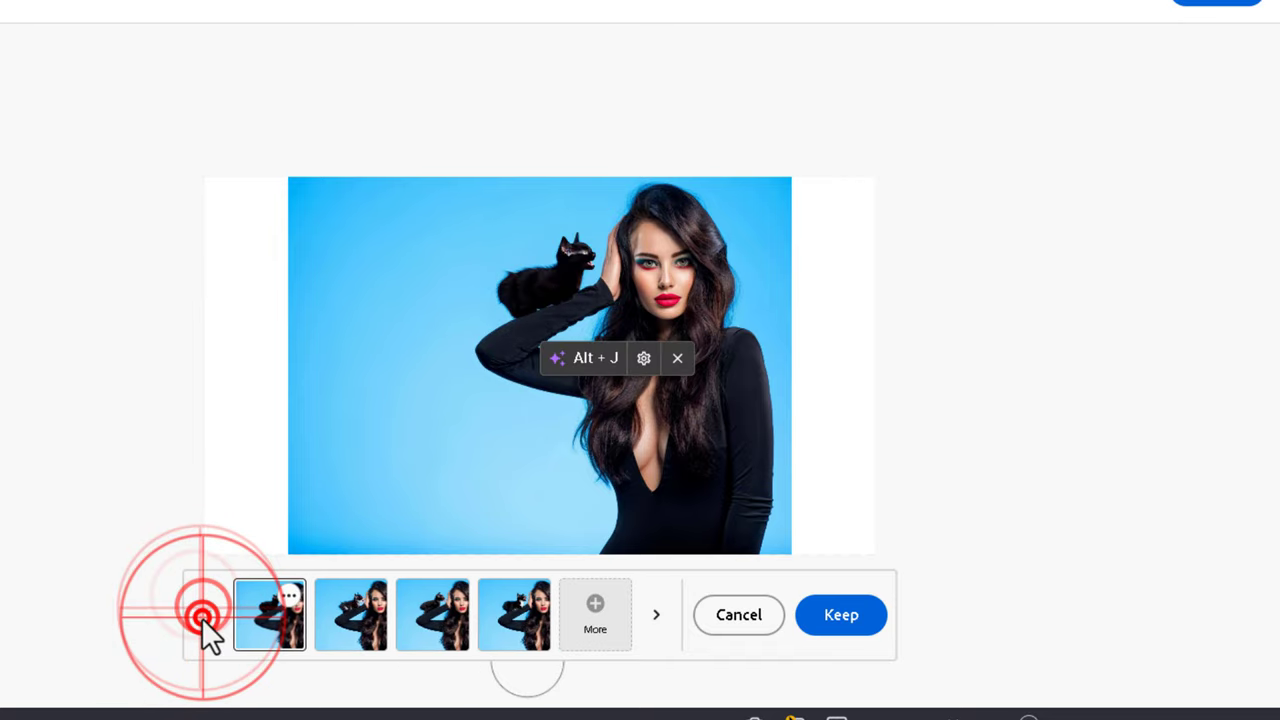
click(369, 607)
click(457, 630)
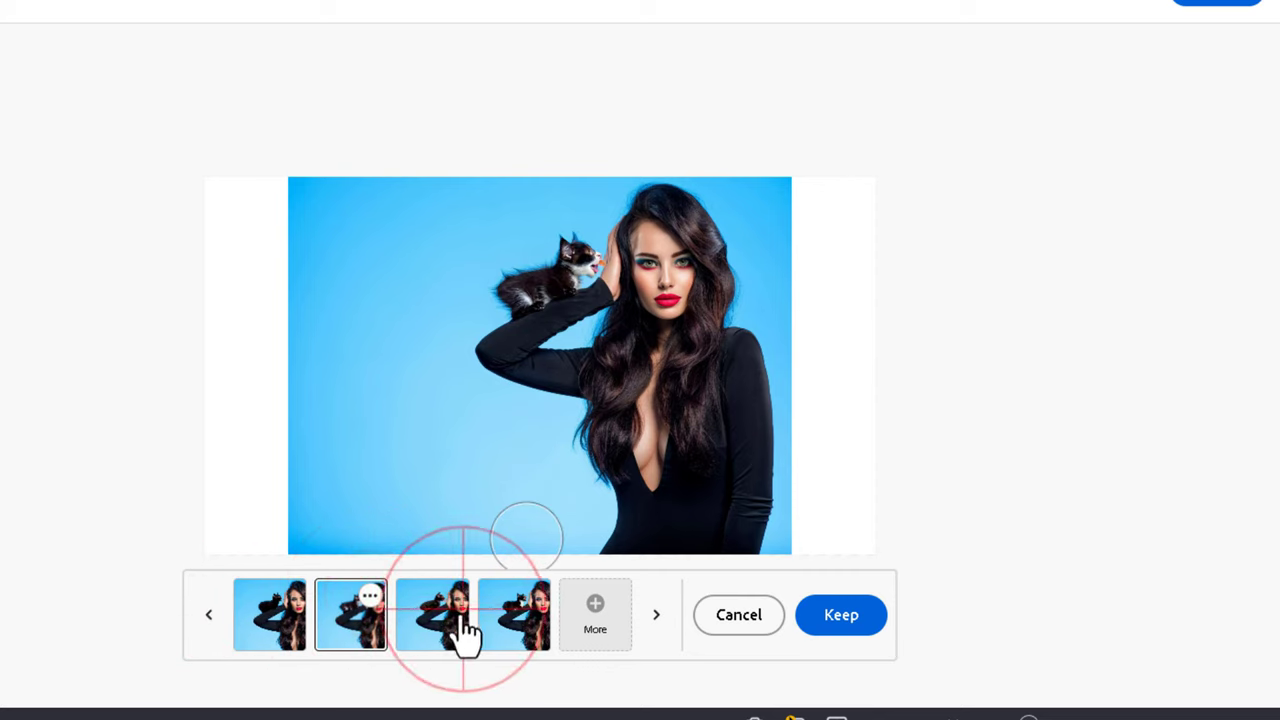
click(270, 615)
click(825, 600)
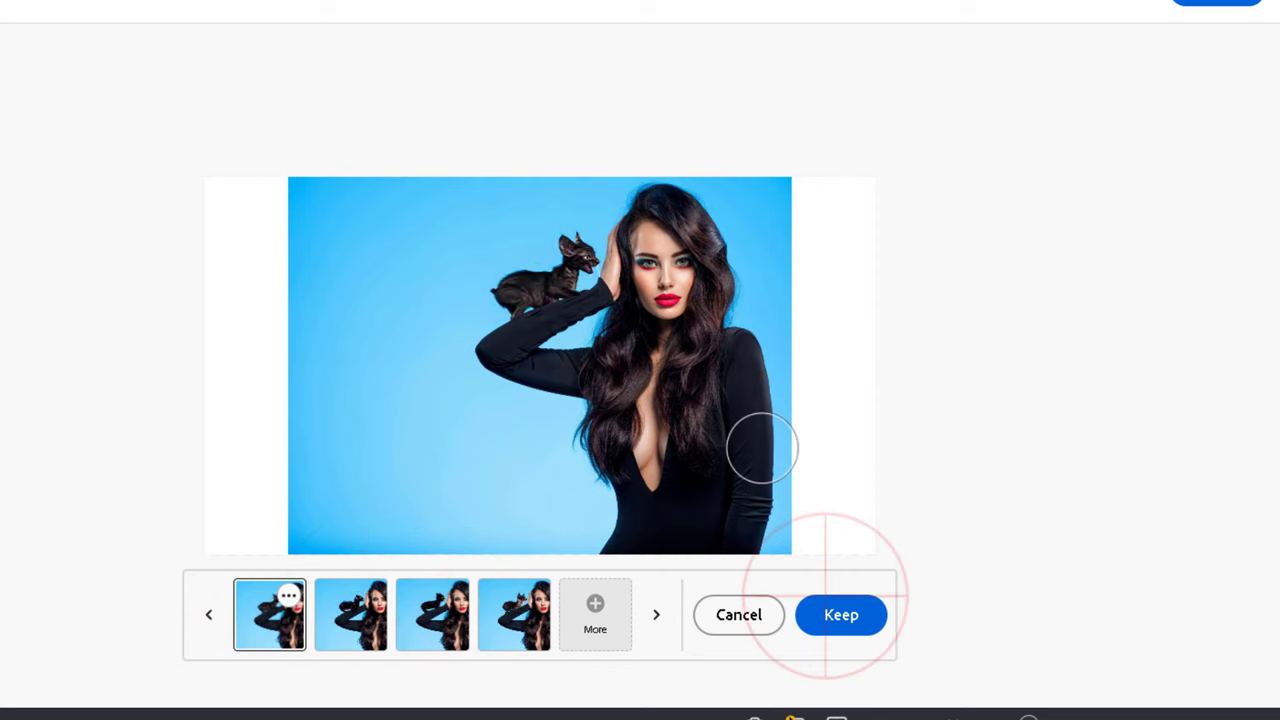
click(838, 618)
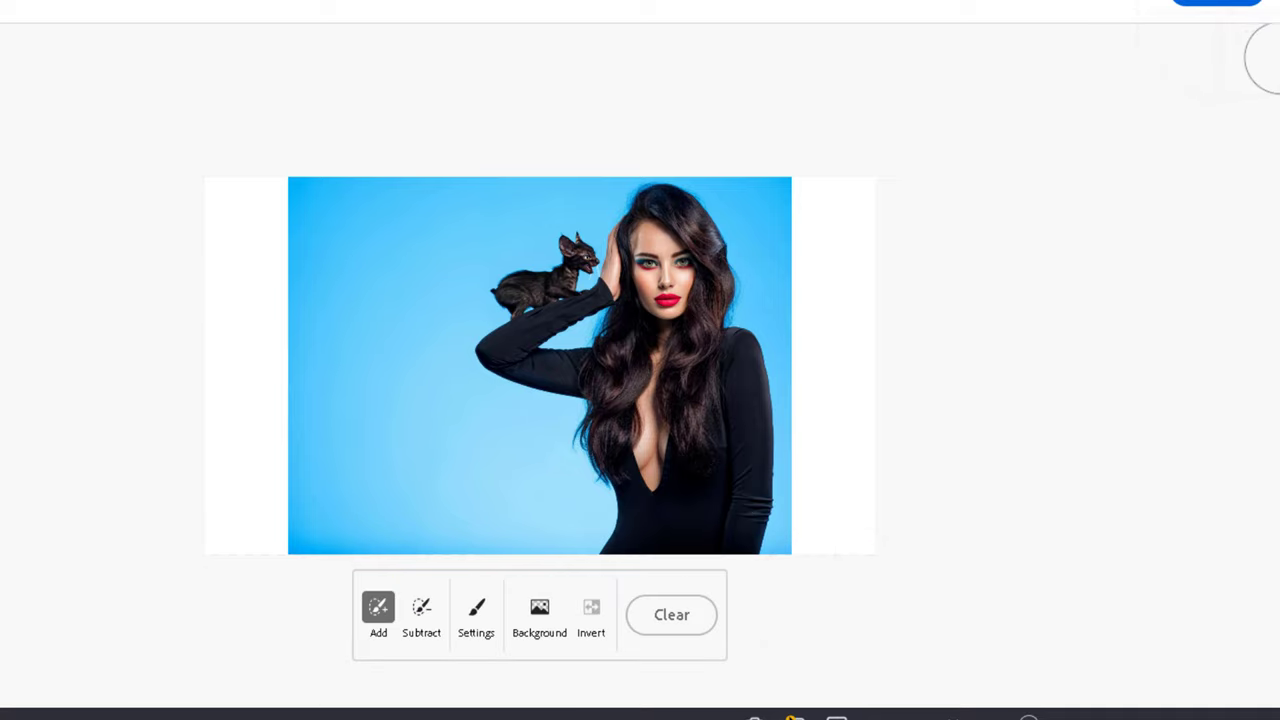
Download the edited image and accept the inclusion of Content Credentials.
click(1238, 8)
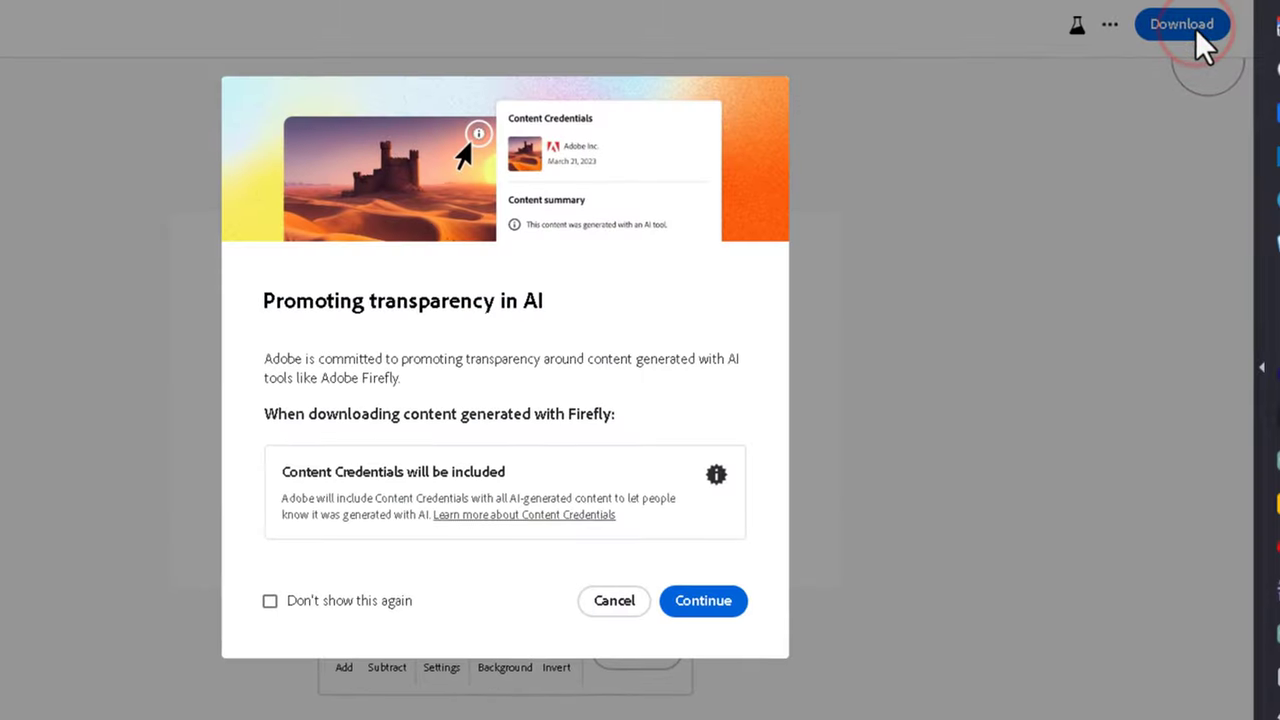
click(267, 603)
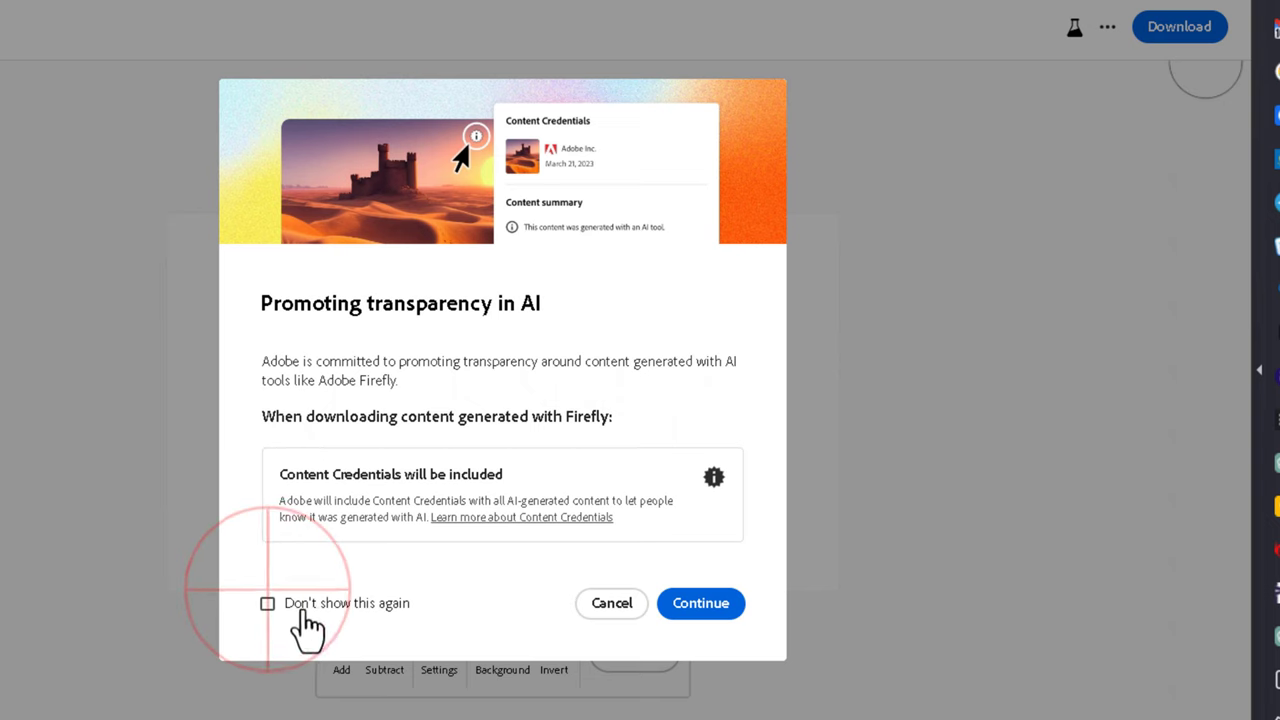
click(691, 602)
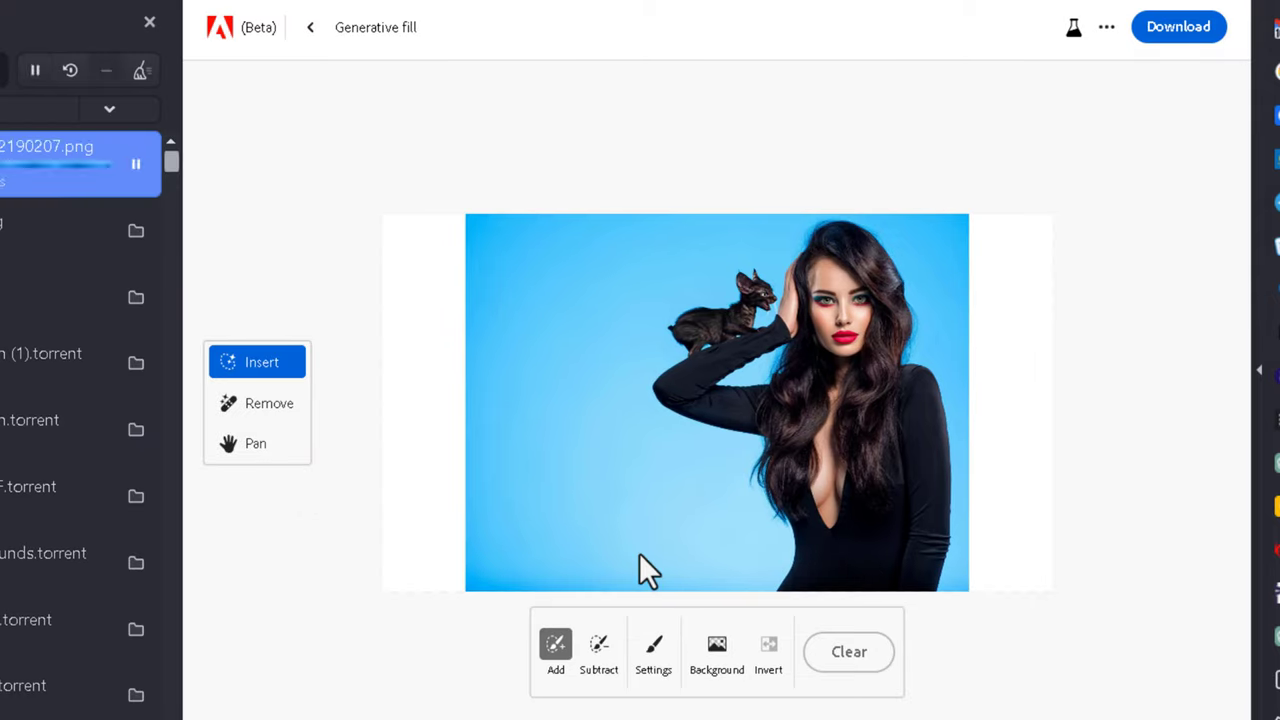
Locate the downloaded PNG in its folder and examine its pixel dimensions in the file properties.
click(135, 166)
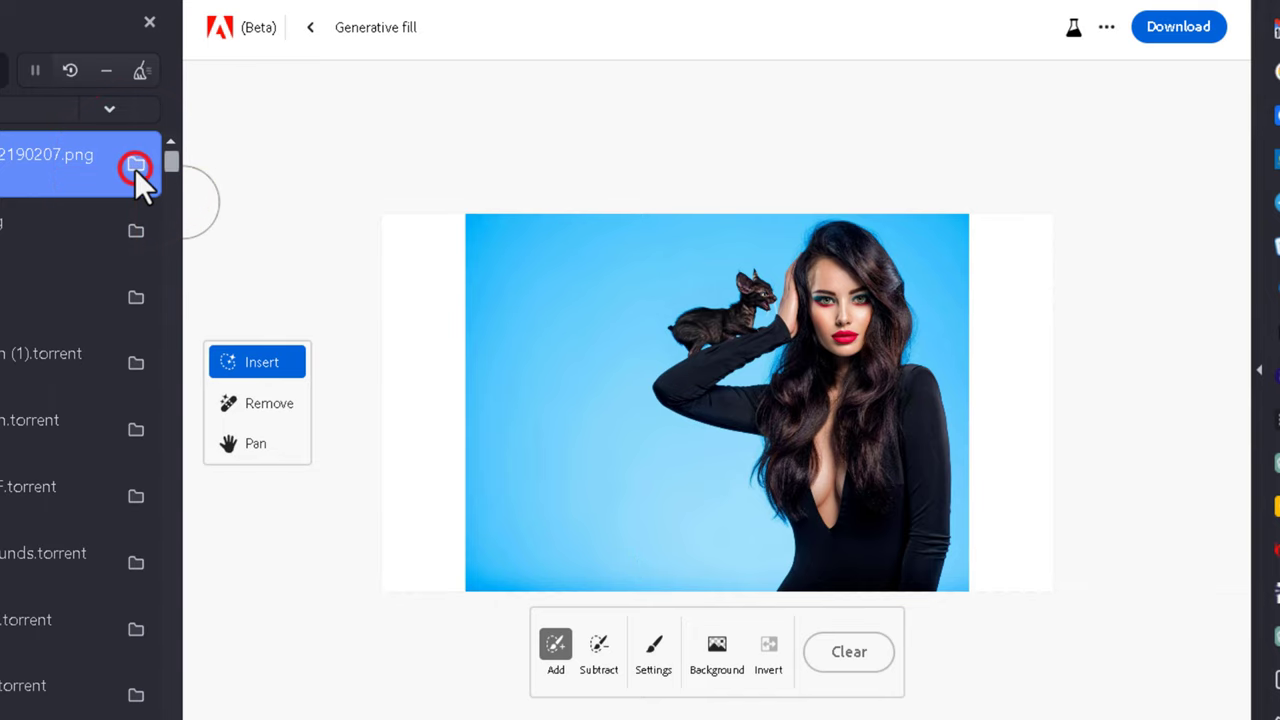
right_click(192, 44)
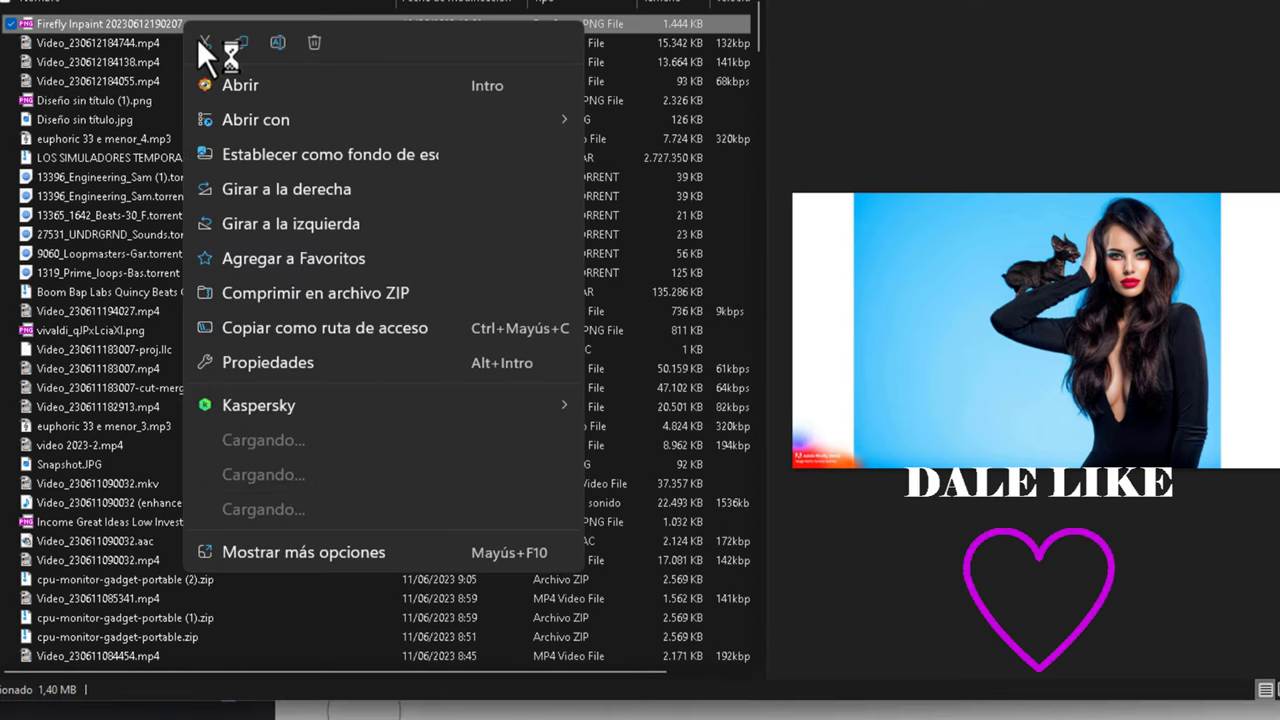
click(281, 362)
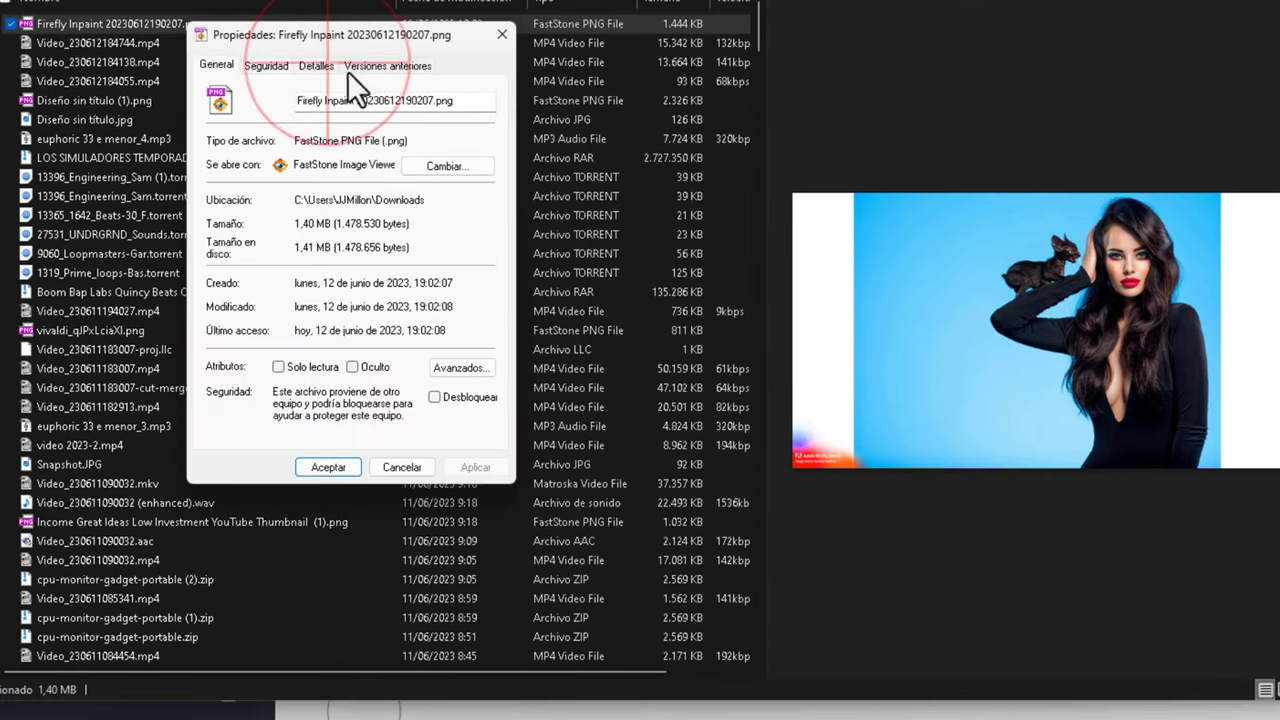
click(322, 66)
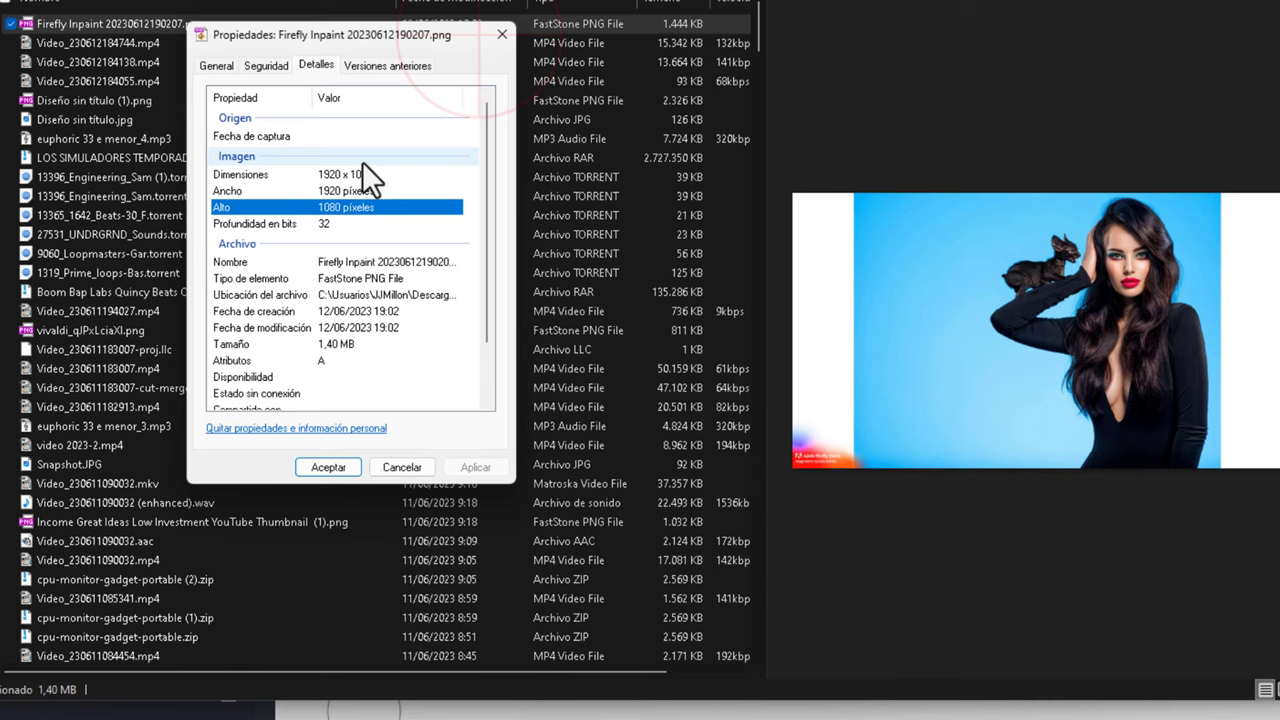
click(499, 35)
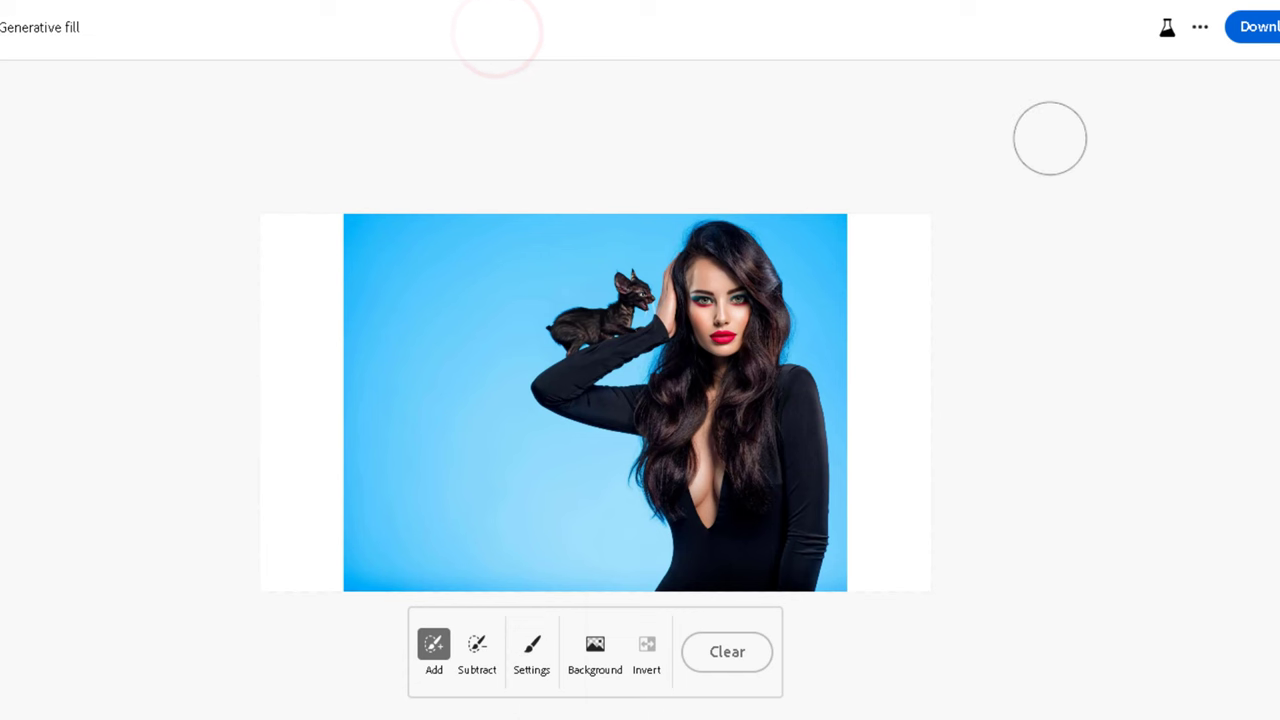
Select the photo's background automatically and invert the selection.
click(595, 645)
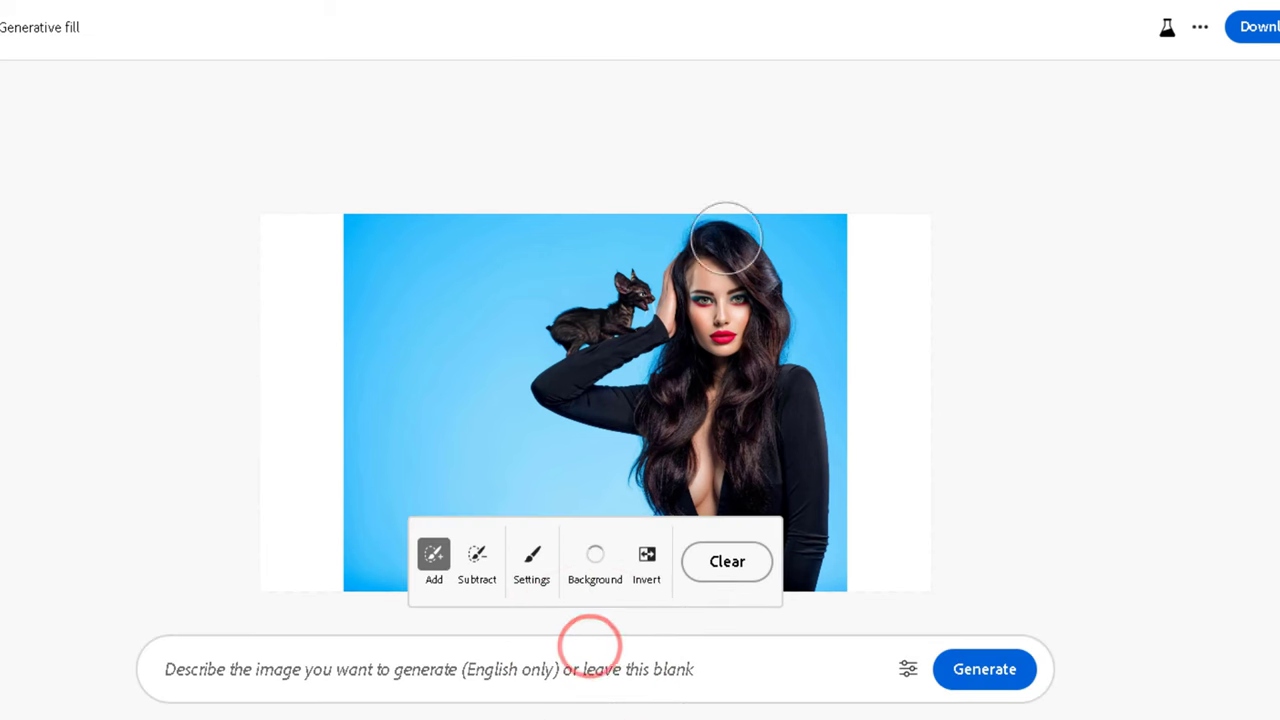
click(645, 562)
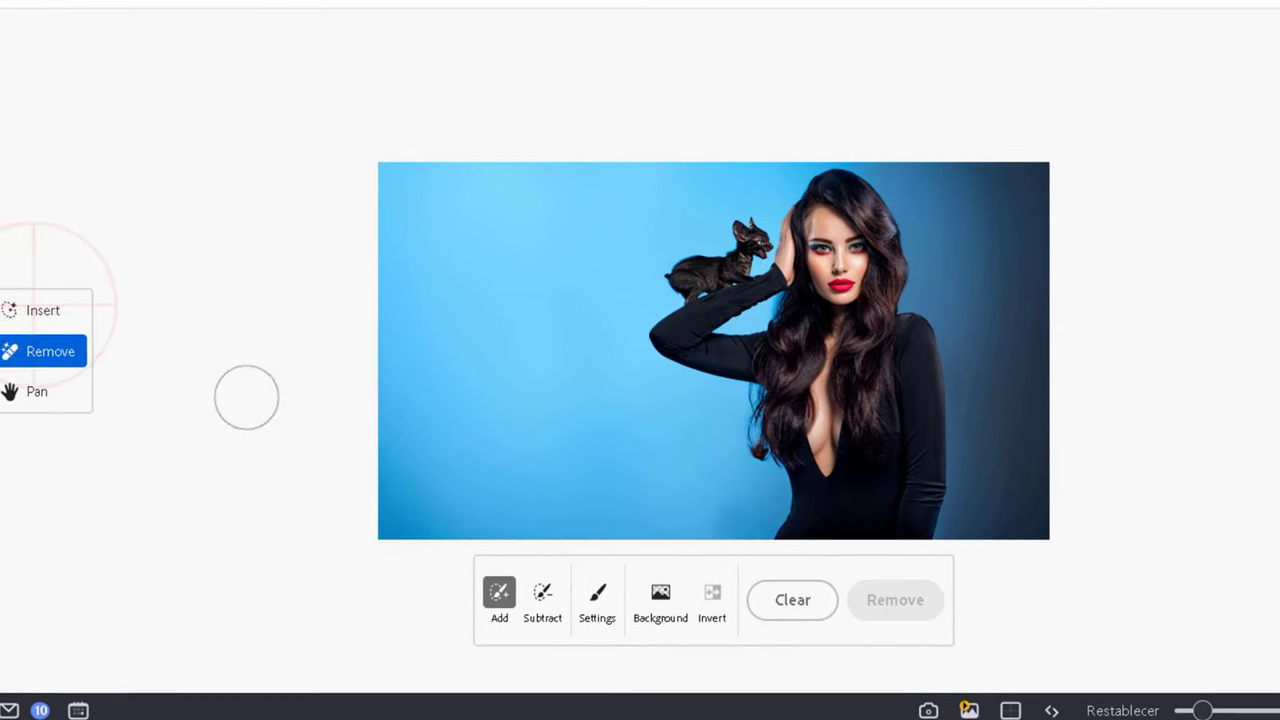
Brush over the cat on the raised arm with the Remove tool, generate the removal and preview its variations.
click(81, 293)
click(86, 335)
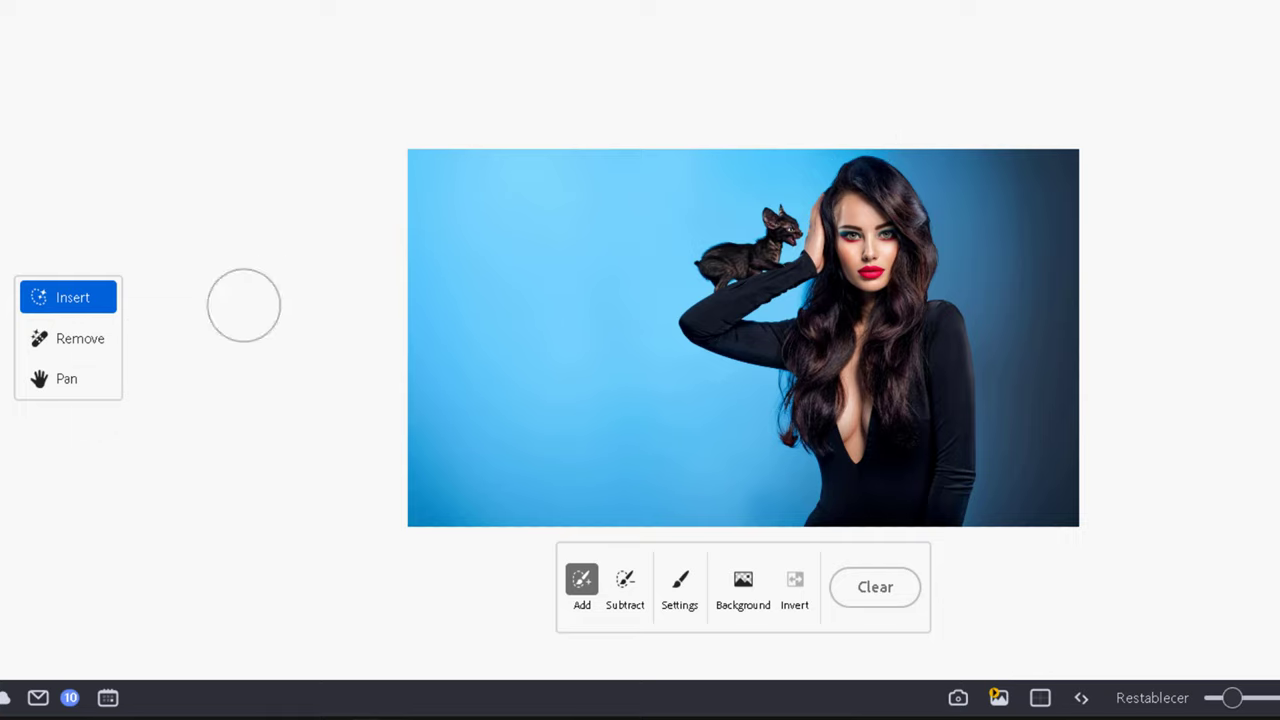
click(72, 339)
drag(790, 218, 700, 272)
click(918, 582)
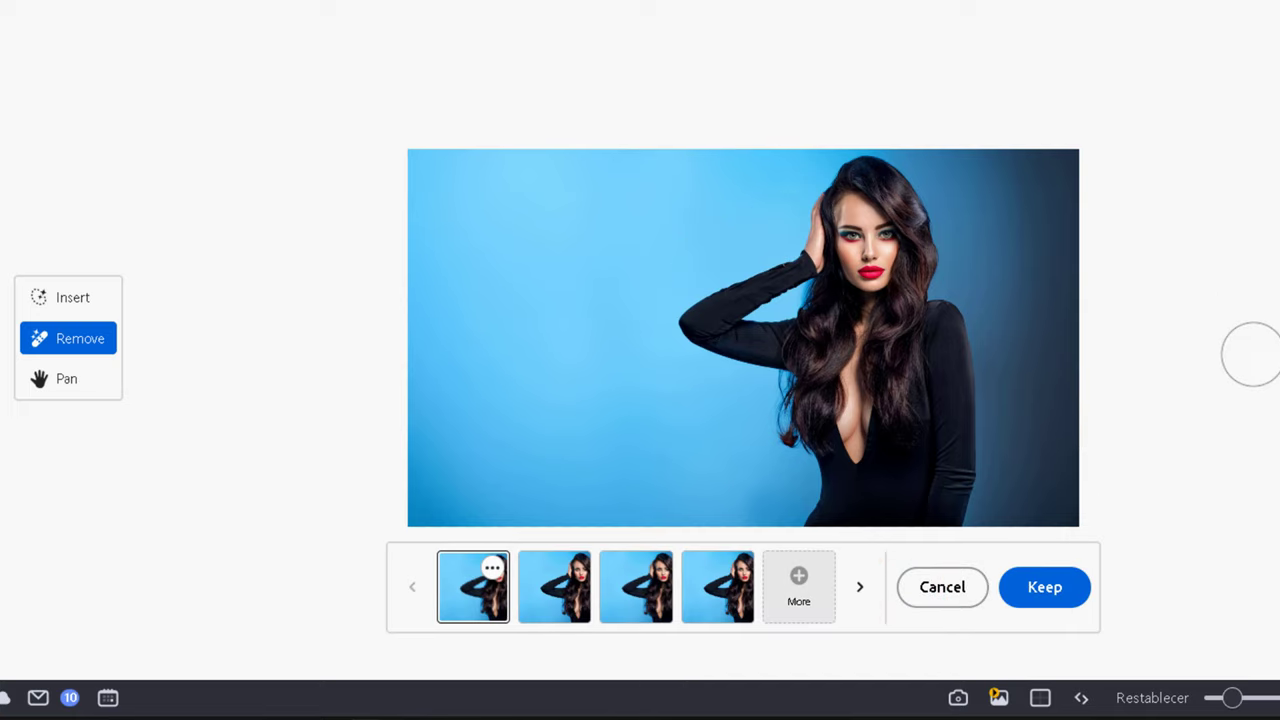
click(559, 575)
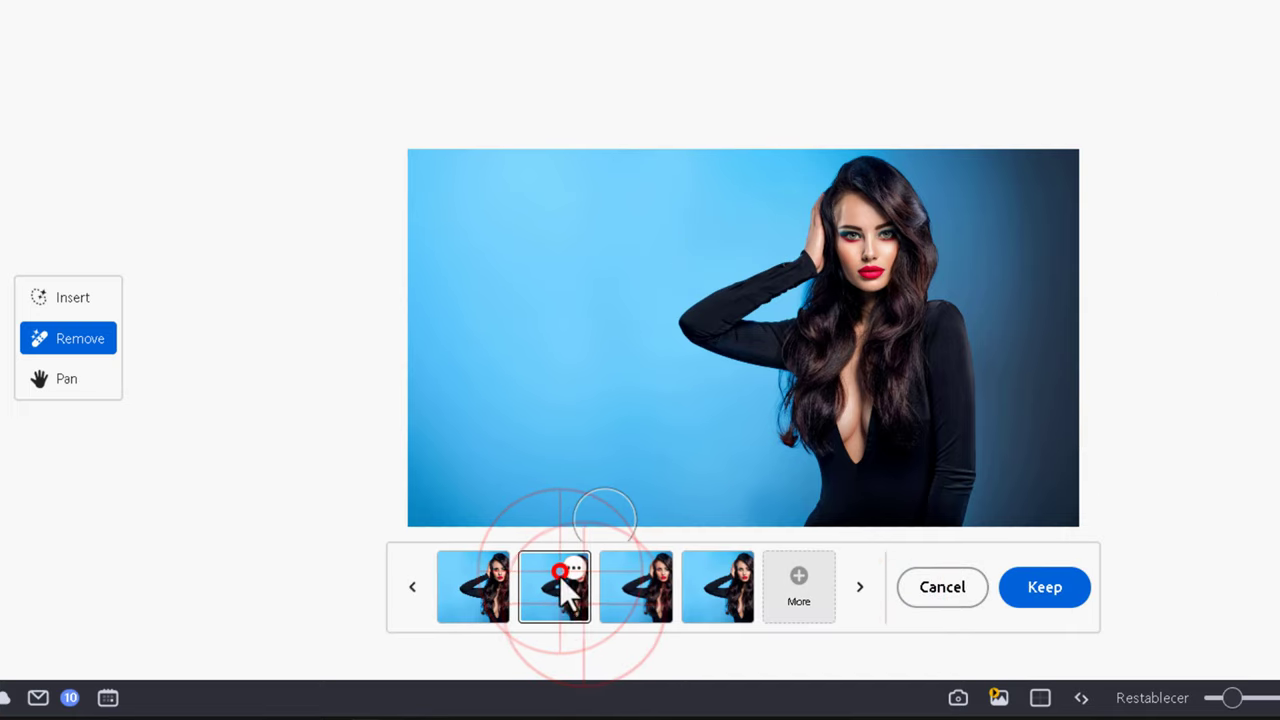
click(586, 613)
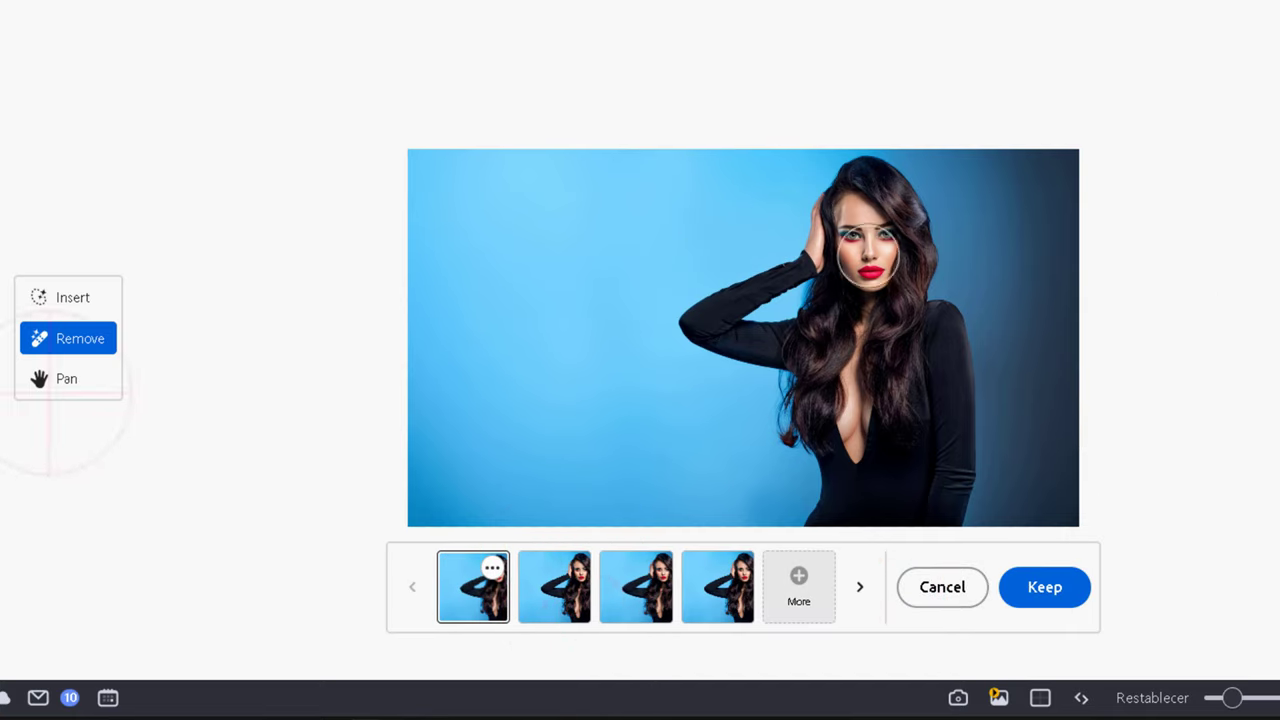
Mask the cat on the raised arm with the Insert tool and invert the selection.
click(63, 378)
drag(760, 288, 760, 320)
key(i)
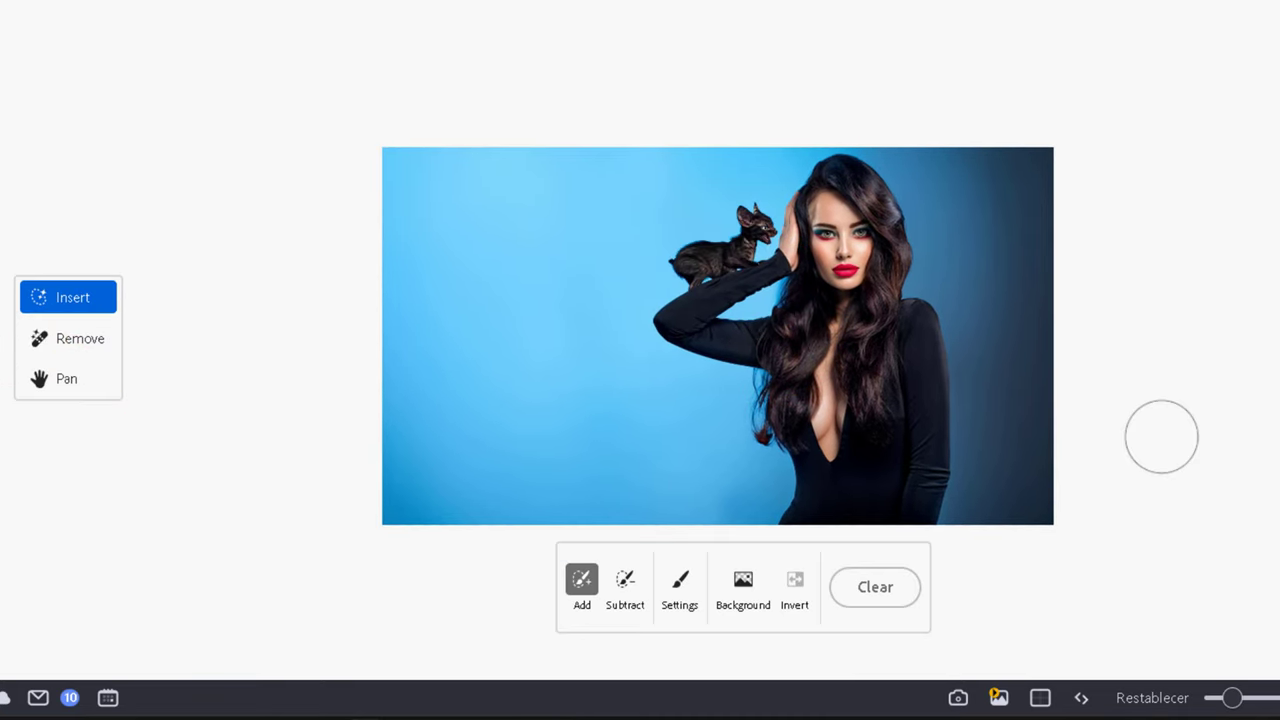
mouse_move(705, 262)
mouse_down()
mouse_move(757, 214)
mouse_move(766, 229)
mouse_up()
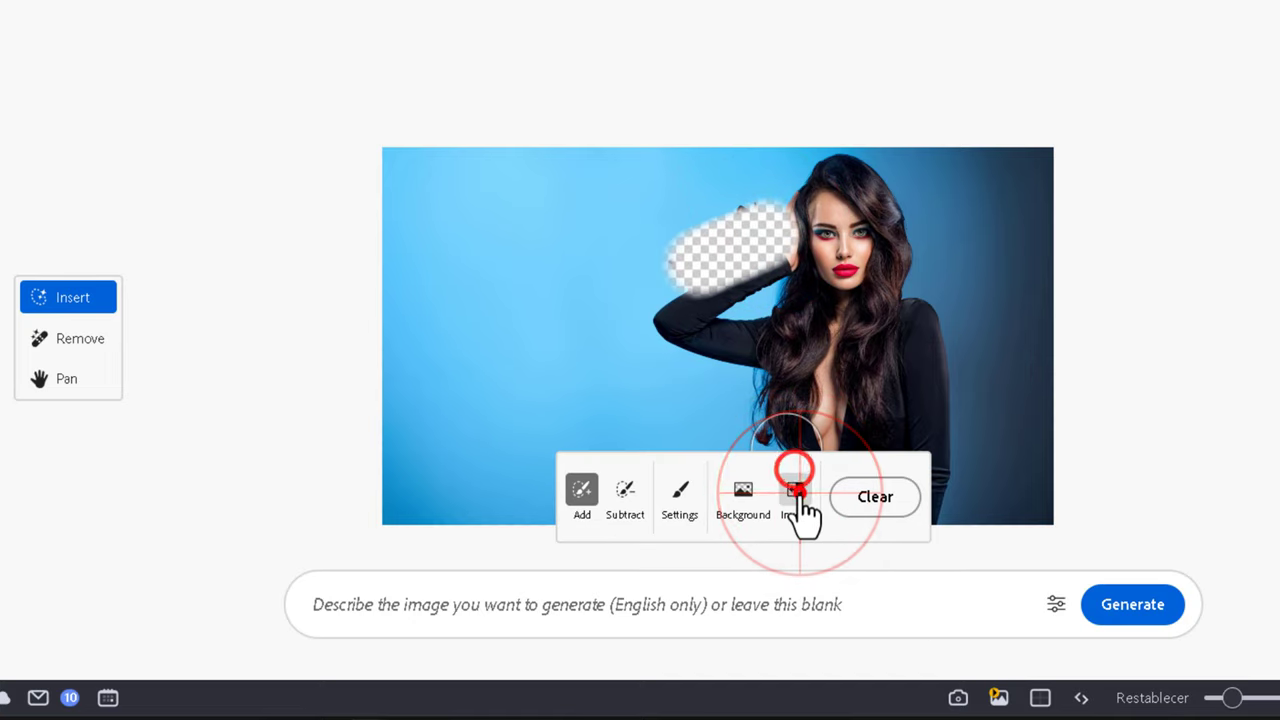
click(796, 490)
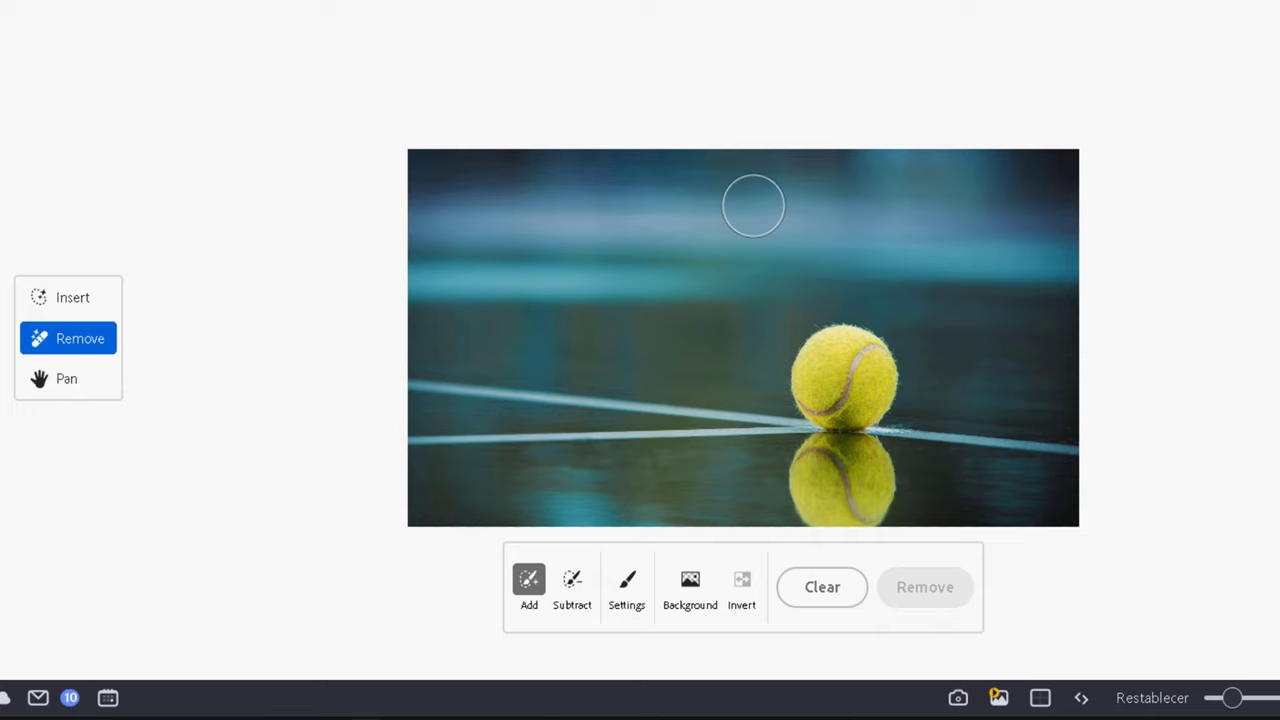
Brush over the tennis ball and its reflection with the Remove tool and remove both from the court.
drag(838, 352, 828, 398)
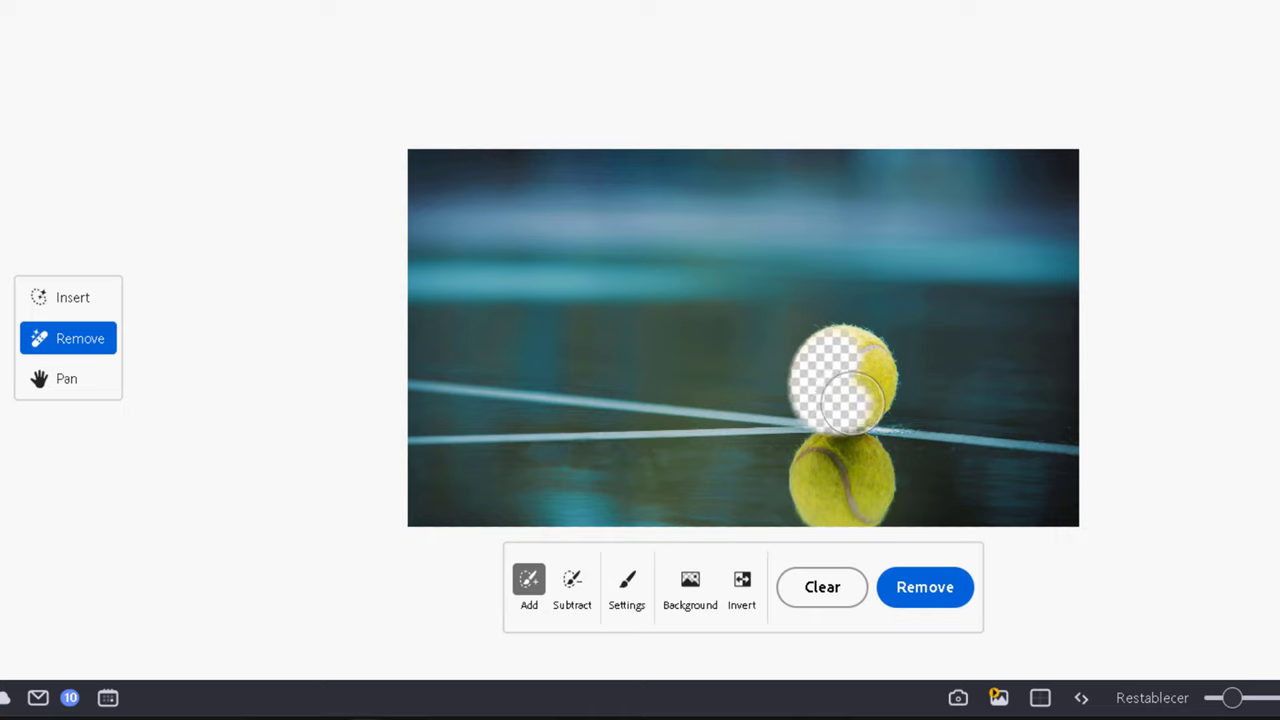
mouse_move(851, 350)
mouse_down()
mouse_move(857, 453)
mouse_move(835, 448)
mouse_move(818, 476)
mouse_move(868, 495)
mouse_up()
click(912, 586)
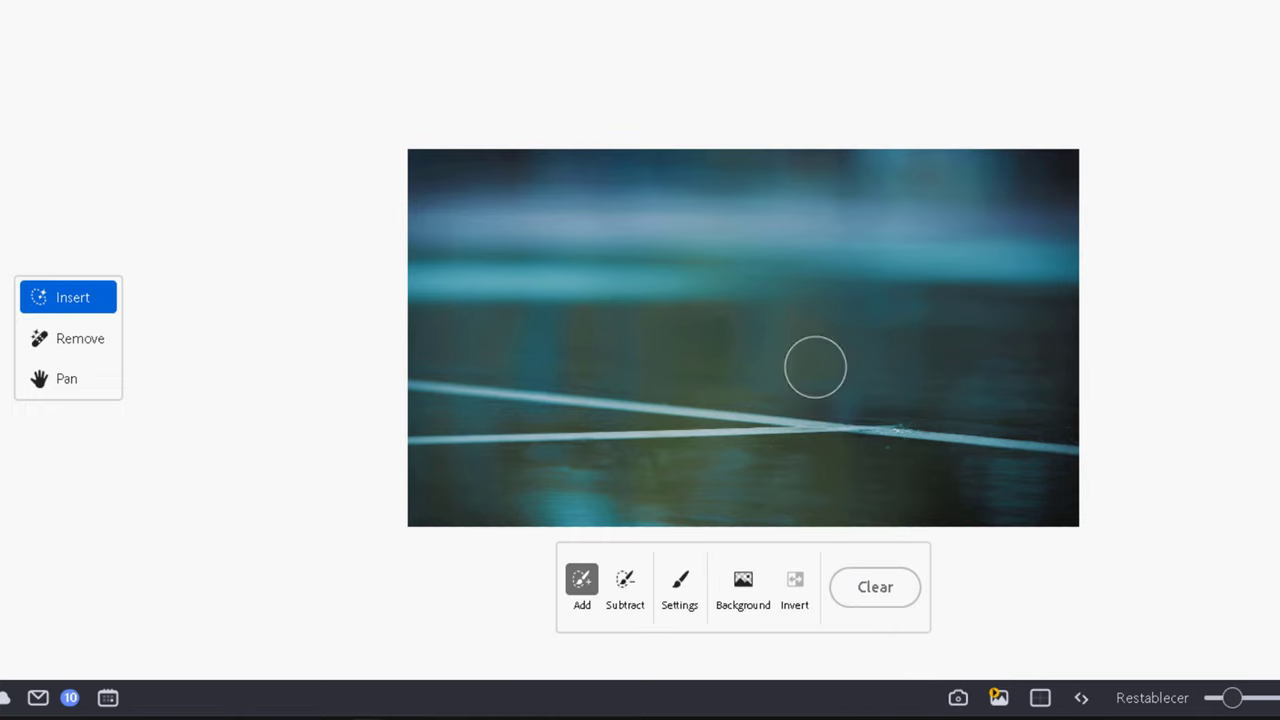
Mask a round area at the crossing of the court lines and generate a "yellow and black soccer ball" there.
mouse_move(862, 338)
mouse_down()
mouse_move(884, 340)
mouse_move(889, 382)
mouse_move(908, 372)
mouse_move(912, 332)
mouse_up()
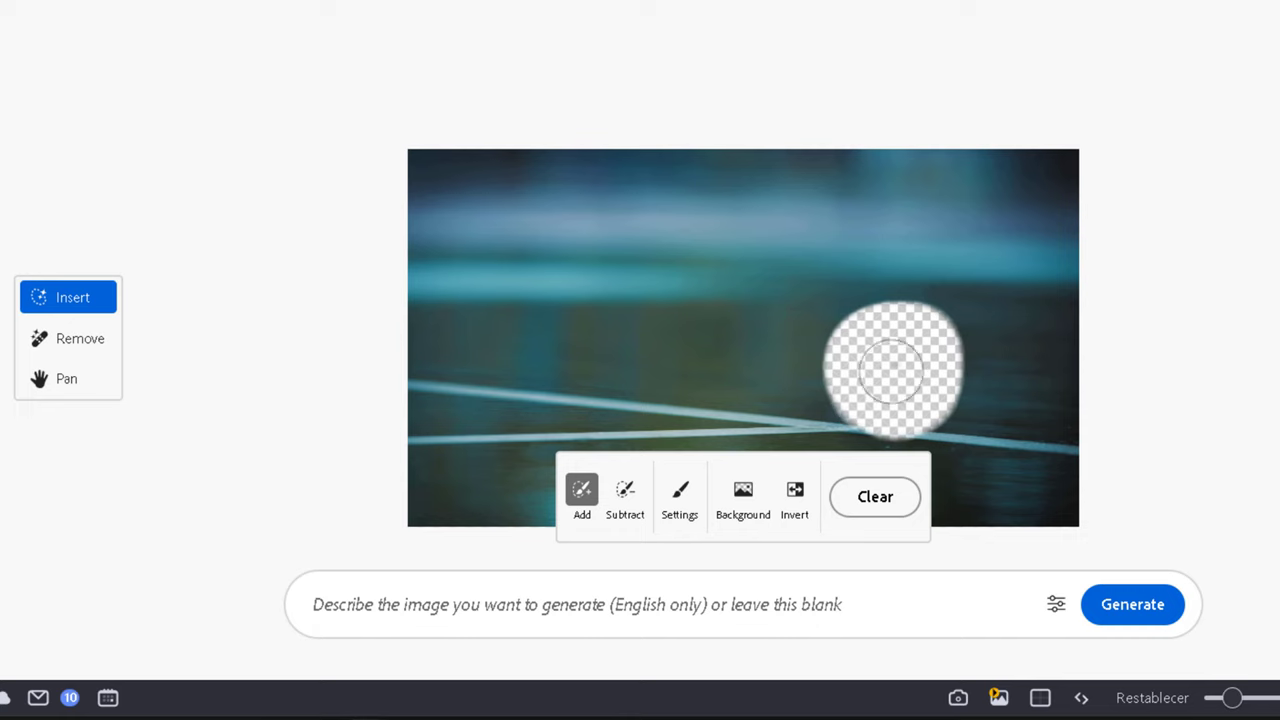
click(527, 604)
text(yellow and black soccer ball)
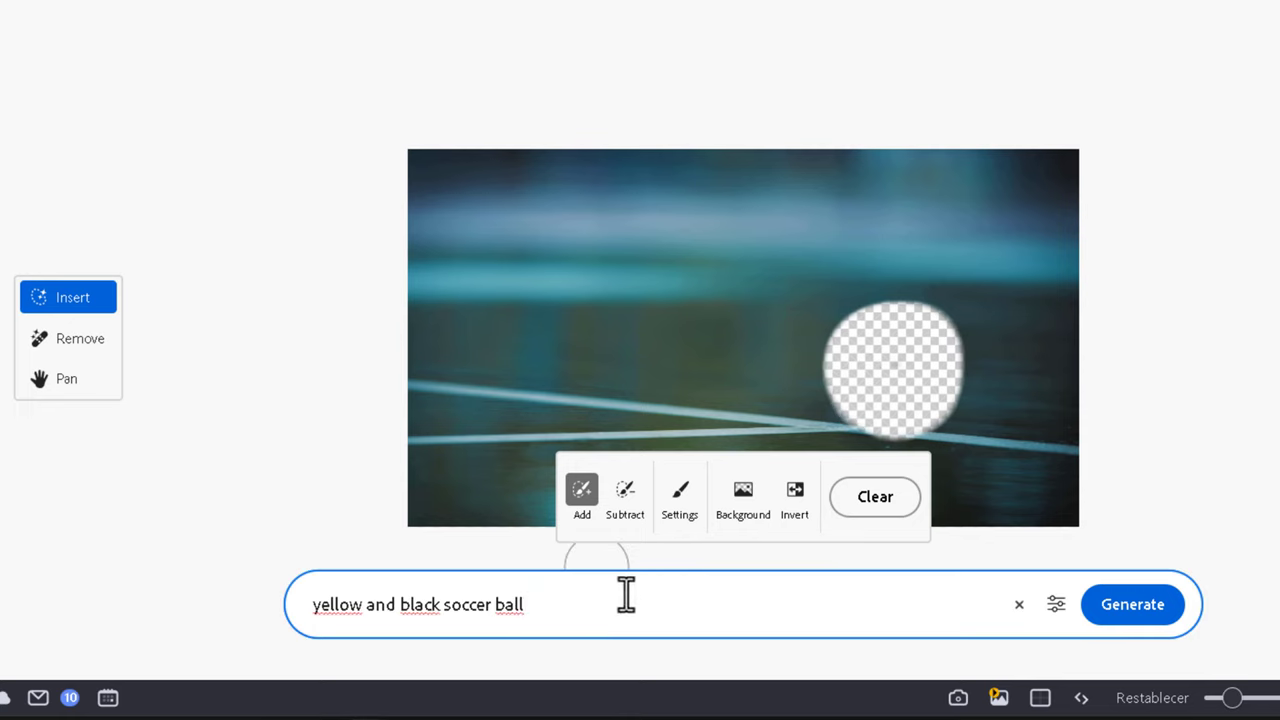
click(1145, 606)
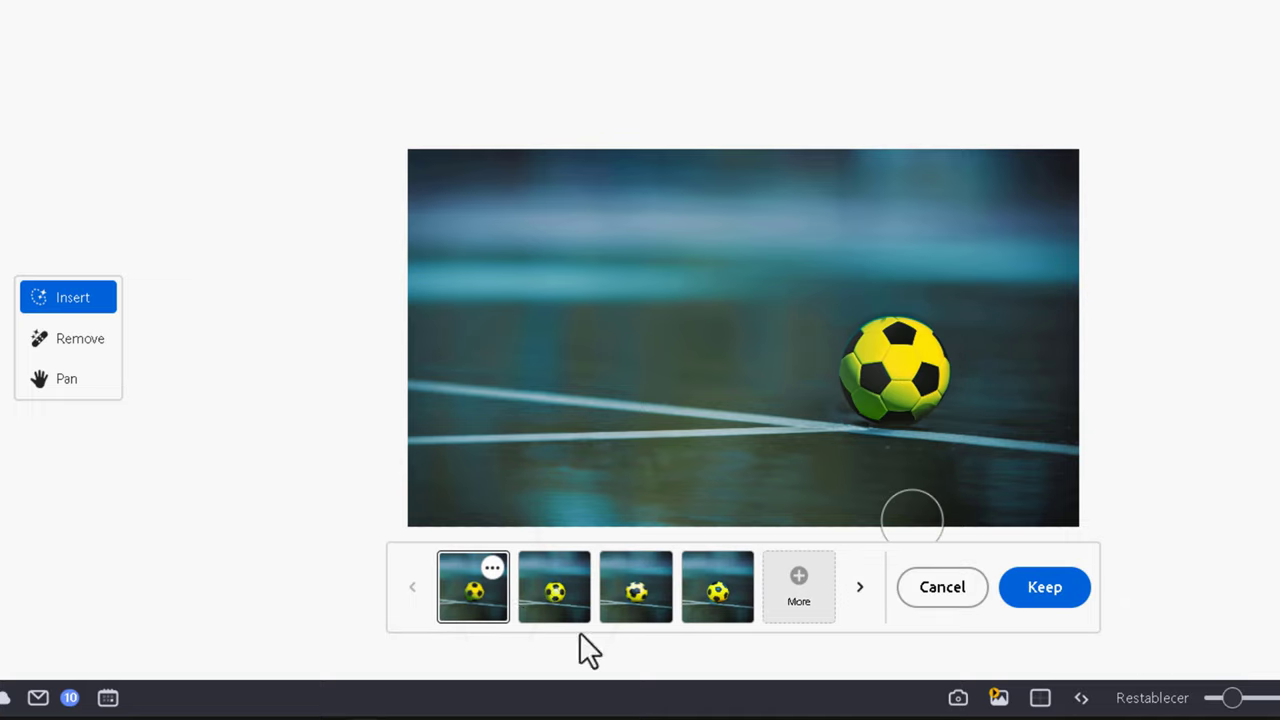
Preview the soccer ball variations and keep the fourth one.
click(545, 598)
click(632, 600)
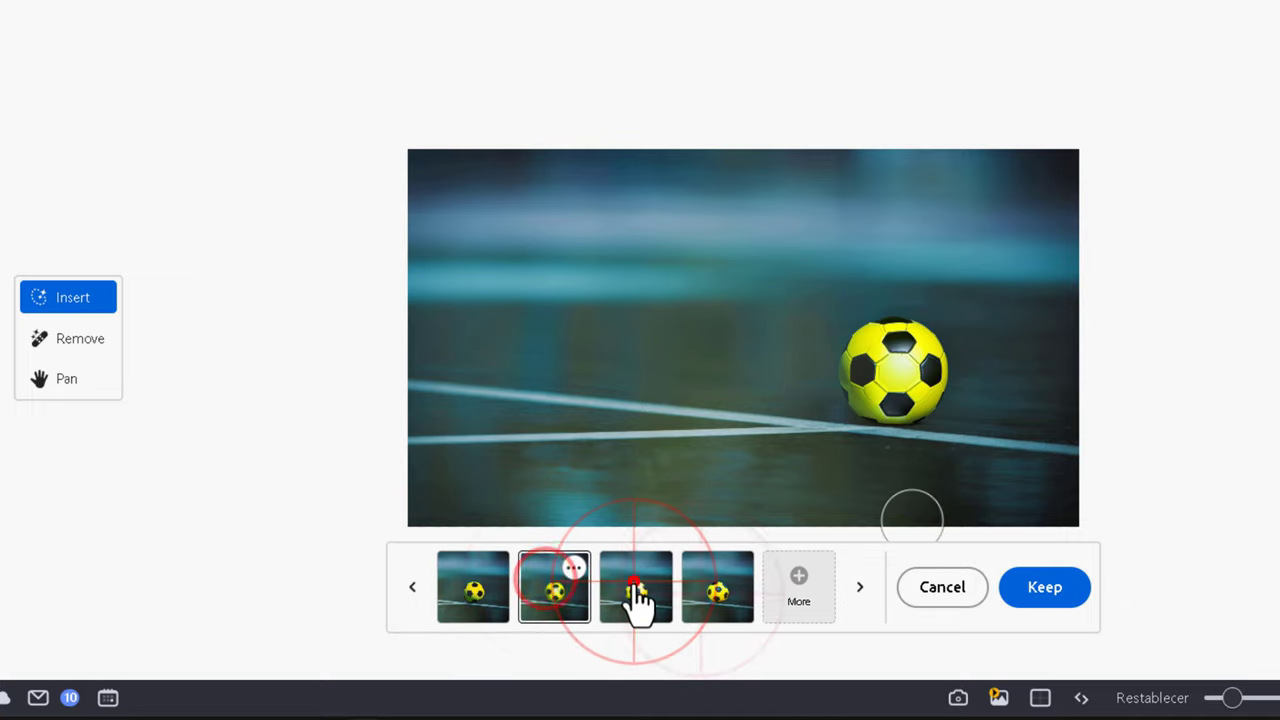
click(718, 602)
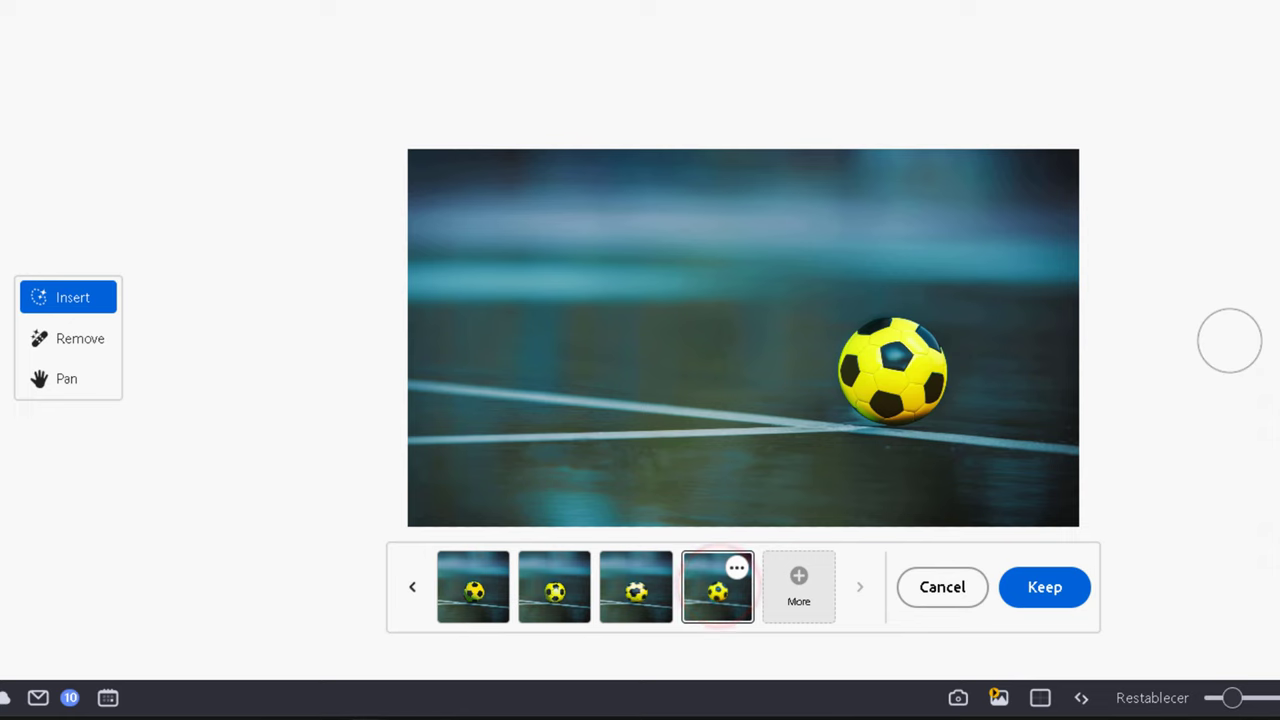
click(1047, 592)
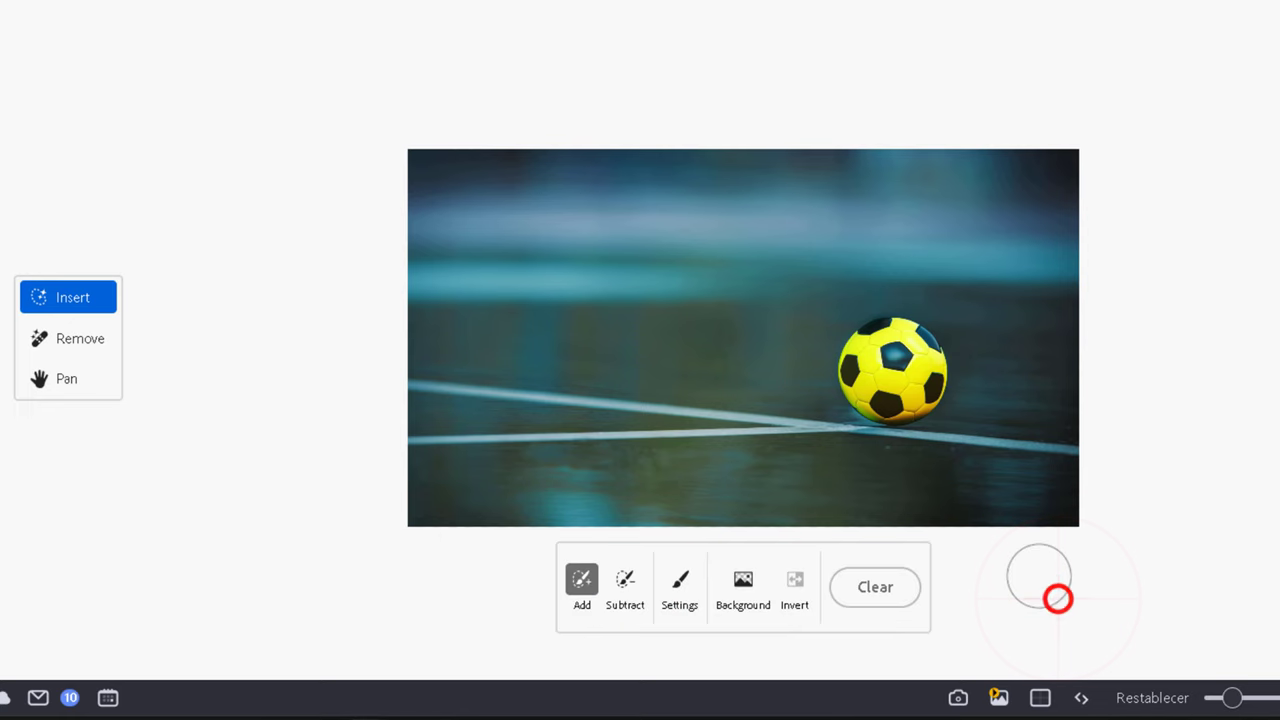
Mask the left side of the court, generate a standing woman there and keep the fourth variation, with long blonde hair.
mouse_move(557, 504)
mouse_down()
mouse_move(555, 288)
mouse_move(505, 262)
mouse_move(552, 262)
mouse_move(523, 517)
mouse_up()
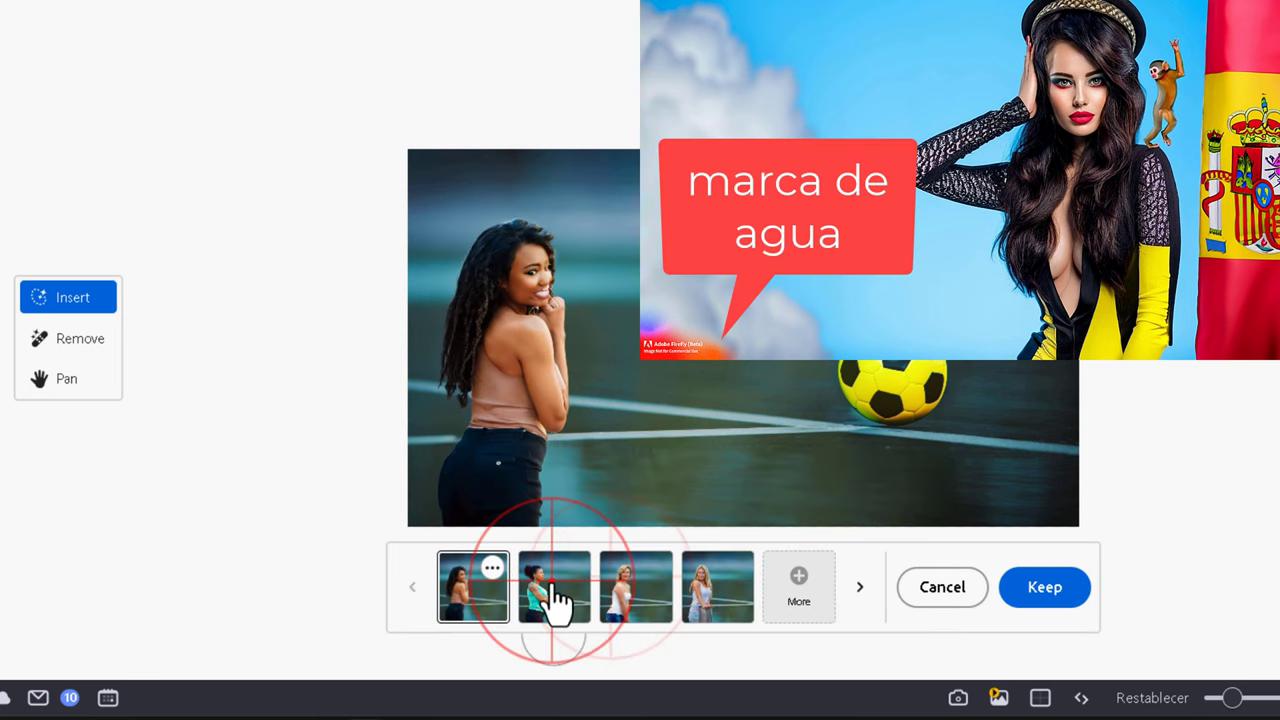
click(555, 590)
click(626, 585)
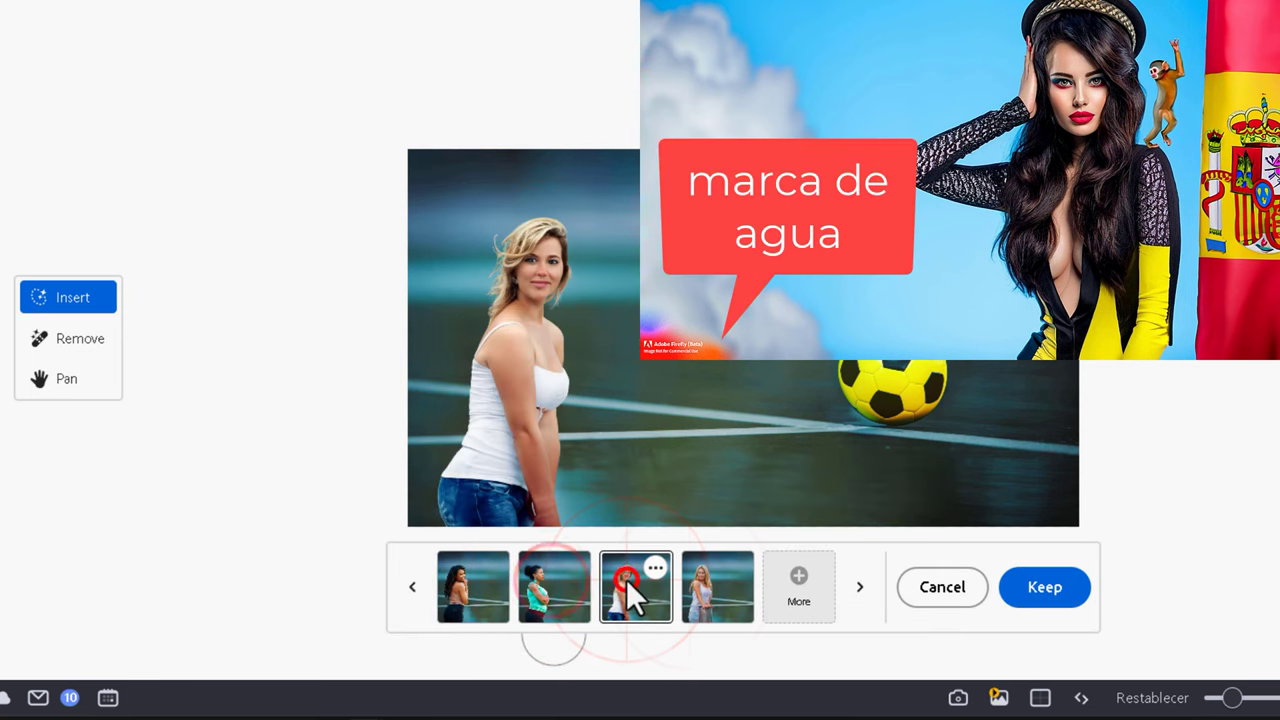
click(702, 570)
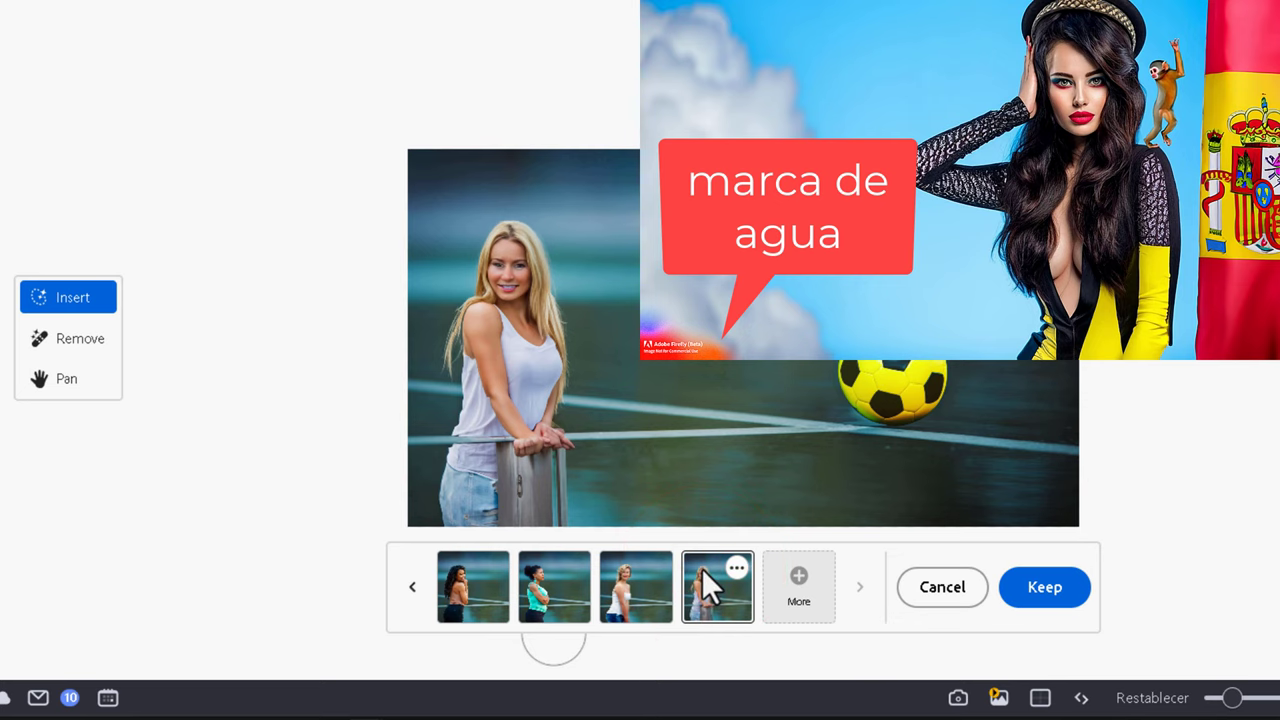
click(1045, 586)
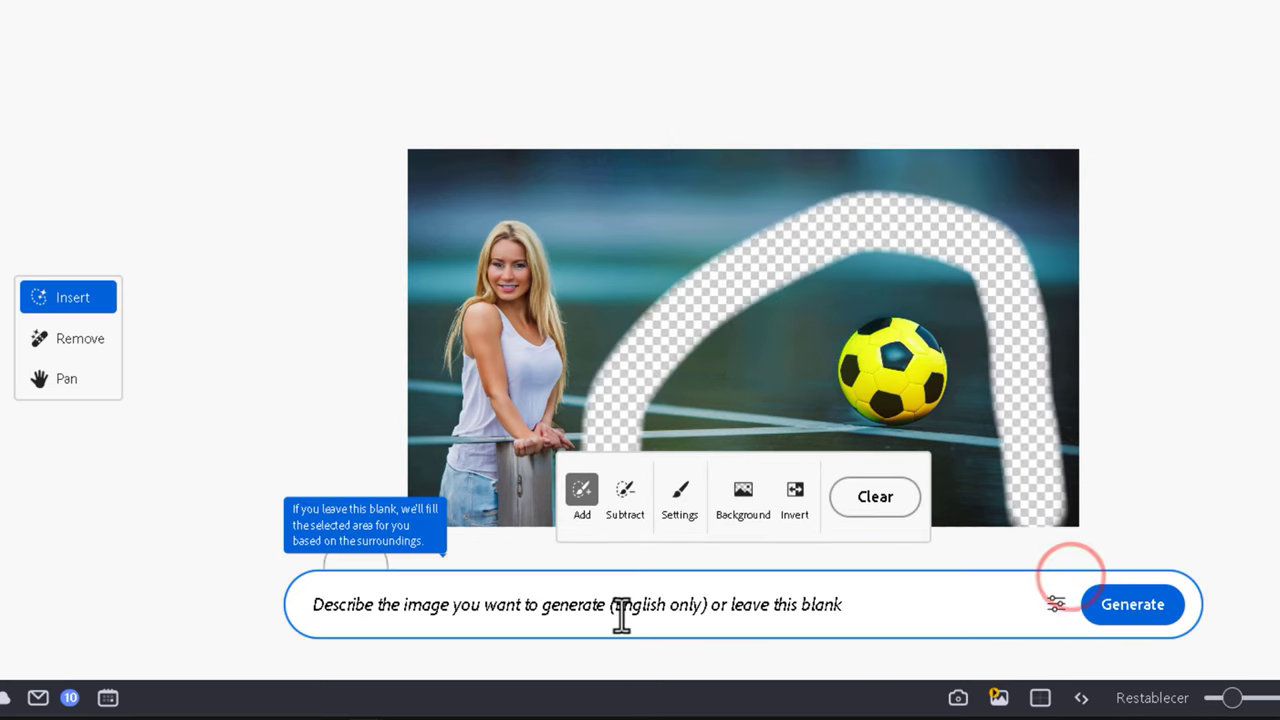
Try to generate "a rainbow" in the arch-shaped mask over the ball, then cancel the generation.
text(a rainbow)
click(1135, 605)
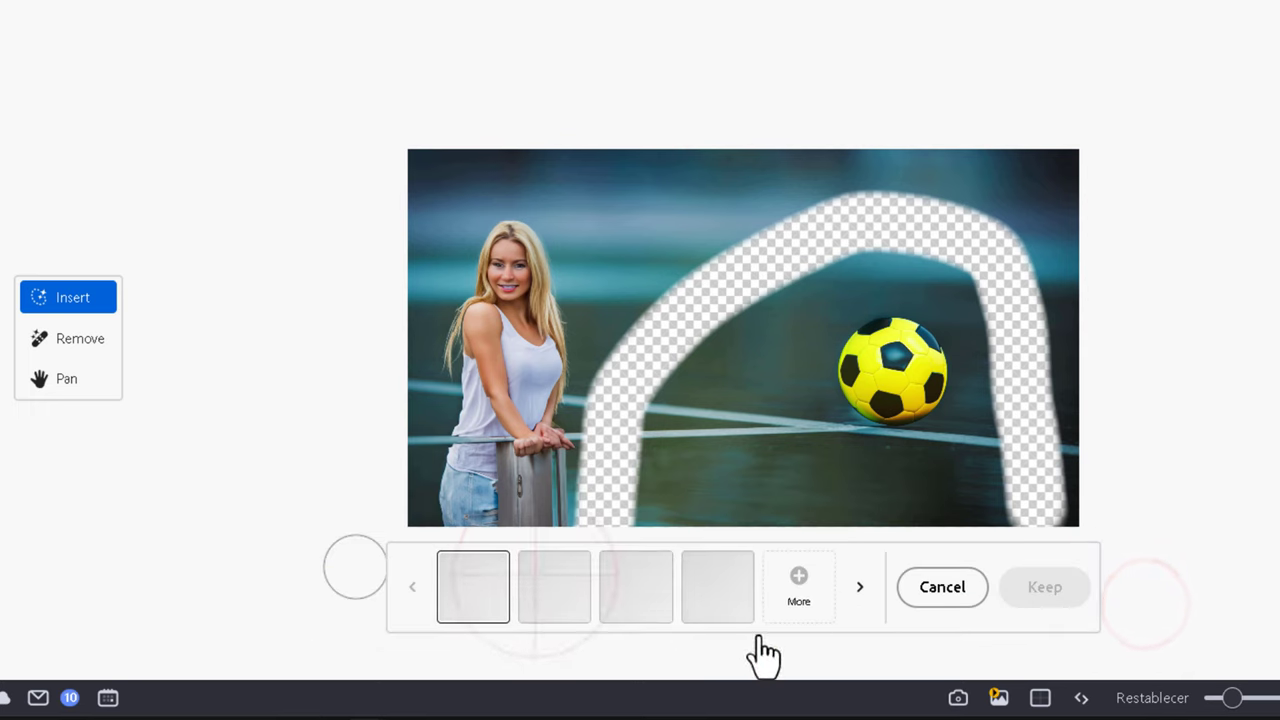
click(553, 582)
click(645, 585)
click(942, 587)
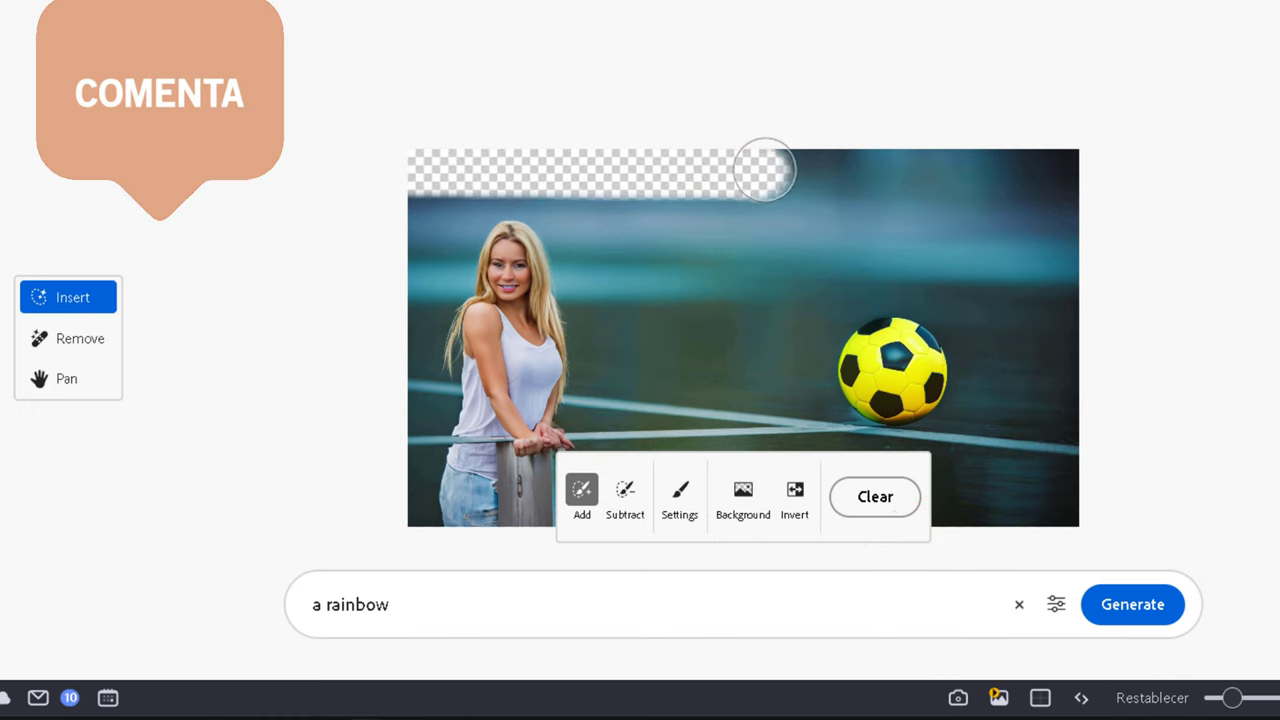
Mask a band across the top of the court photo and subtract the woman's head from the mask.
mouse_move(764, 169)
mouse_down()
mouse_move(771, 200)
mouse_move(606, 194)
mouse_move(766, 208)
mouse_up()
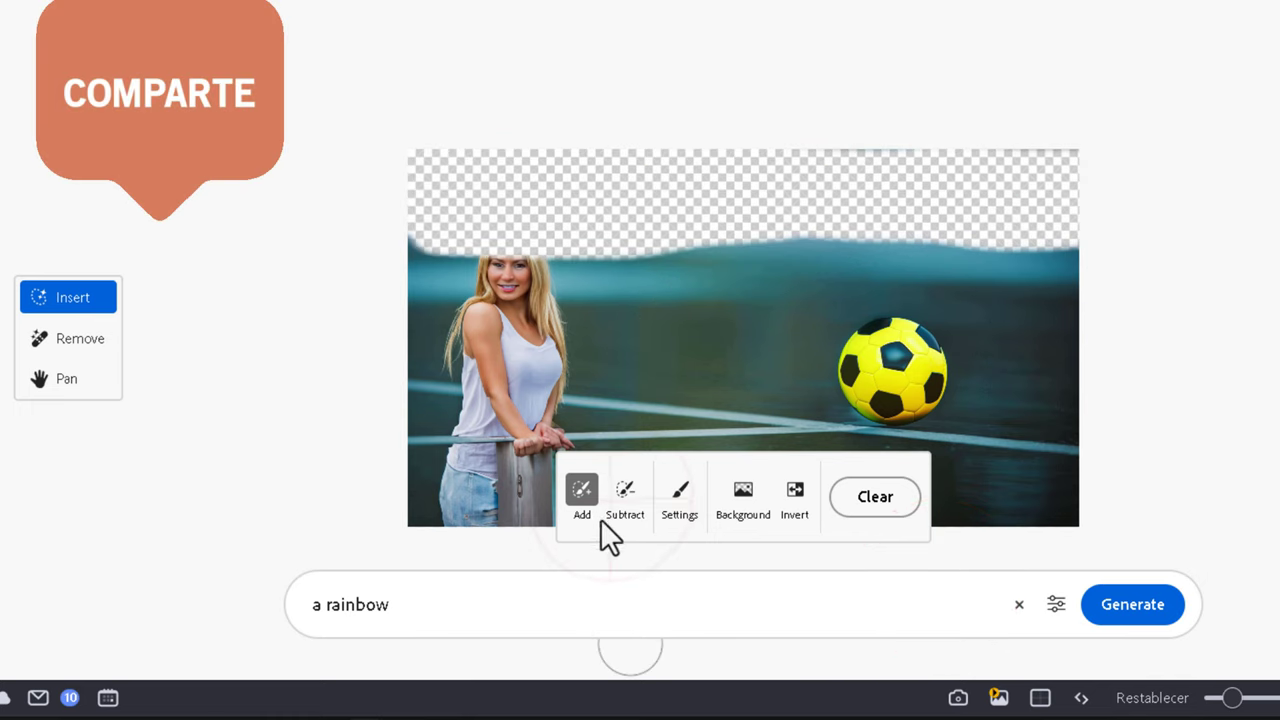
click(628, 508)
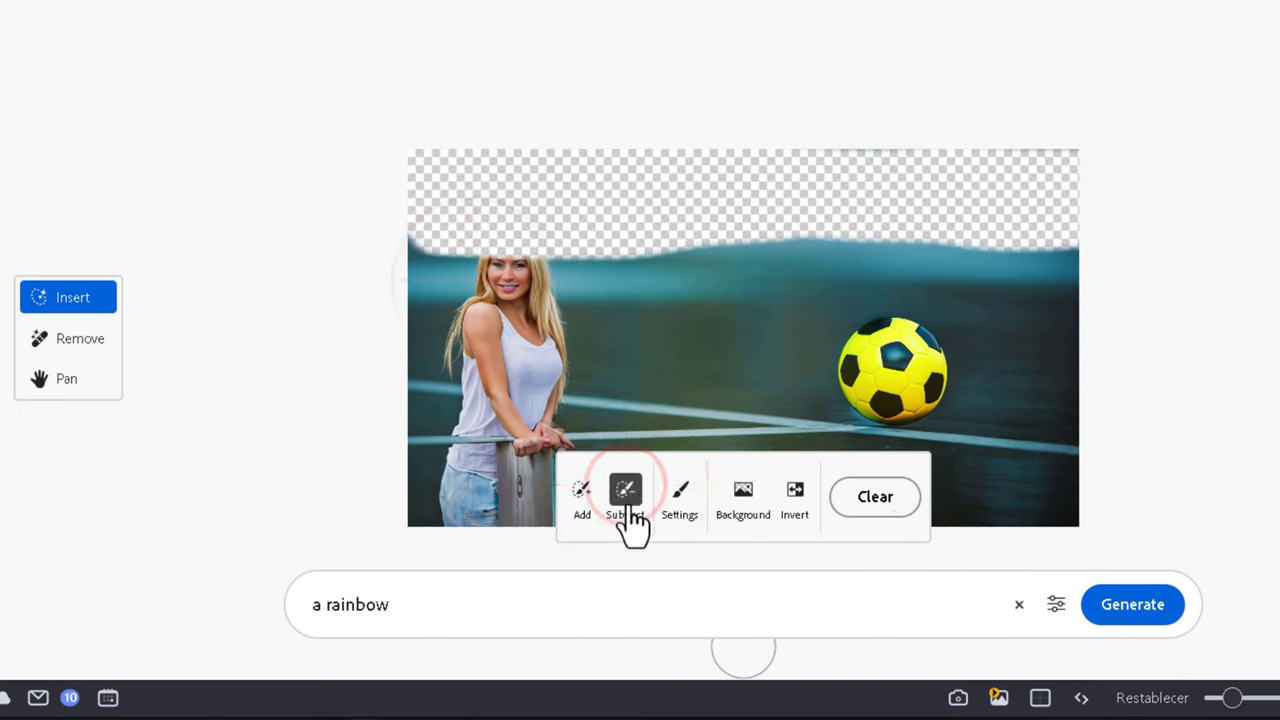
drag(515, 238, 484, 260)
Replace the prompt with "cloud", generate clouds in the masked band and keep the first variation.
triple_click(449, 606)
text(cloud)
key(Return)
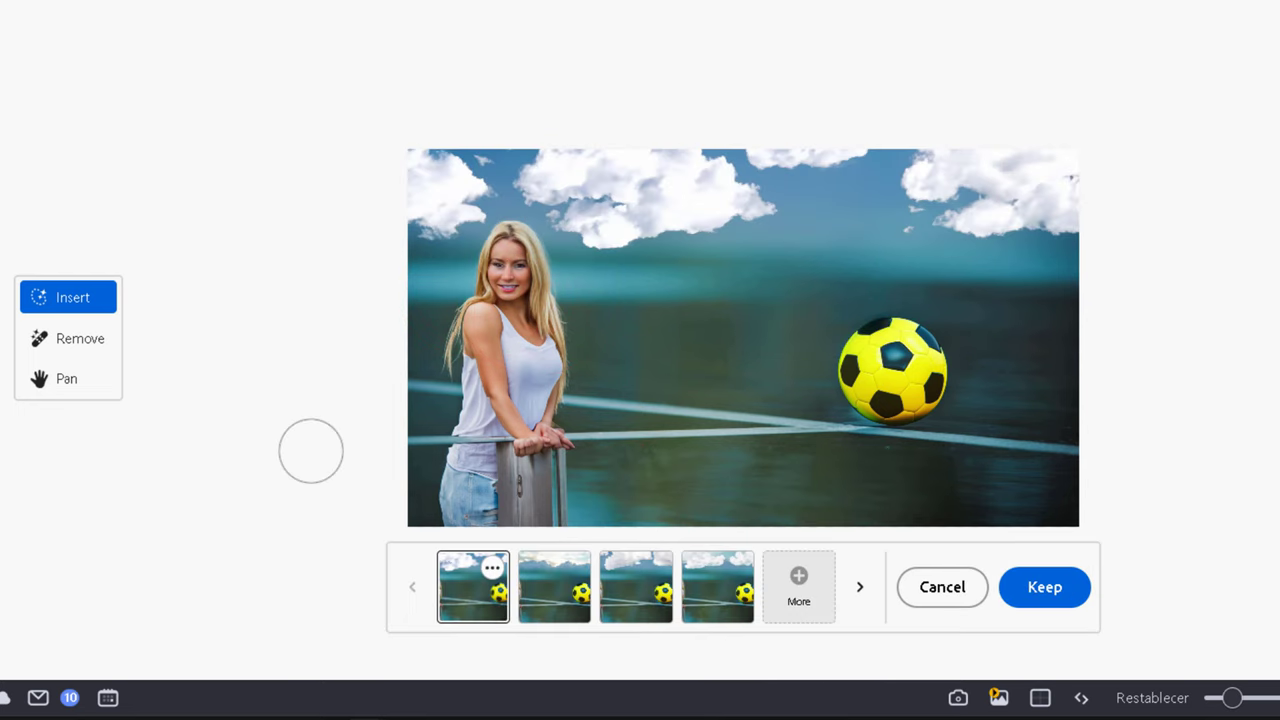
click(1038, 600)
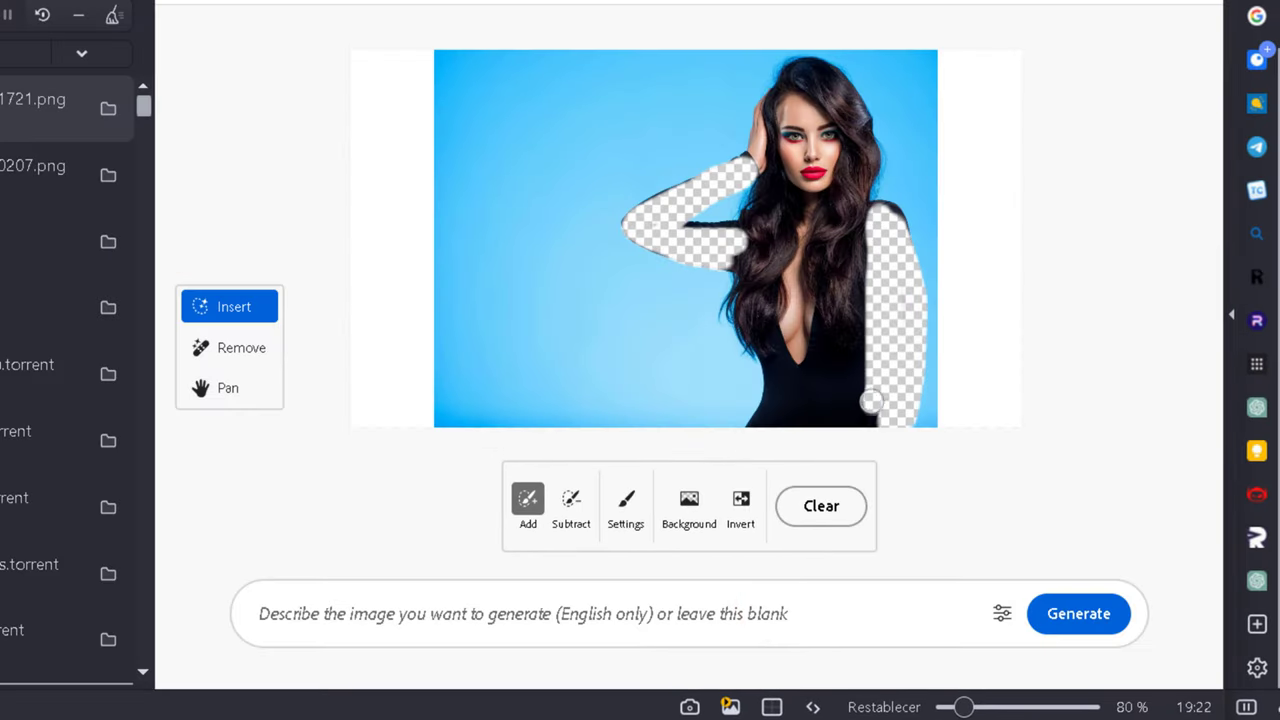
Finish masking the dark-haired woman's black outfit, generate a fill from "put me in yellow clothes" and select the second variation.
mouse_move(770, 422)
mouse_down()
mouse_move(726, 355)
mouse_move(744, 394)
mouse_move(726, 412)
mouse_move(758, 381)
mouse_move(772, 415)
mouse_move(799, 369)
mouse_move(800, 427)
mouse_up()
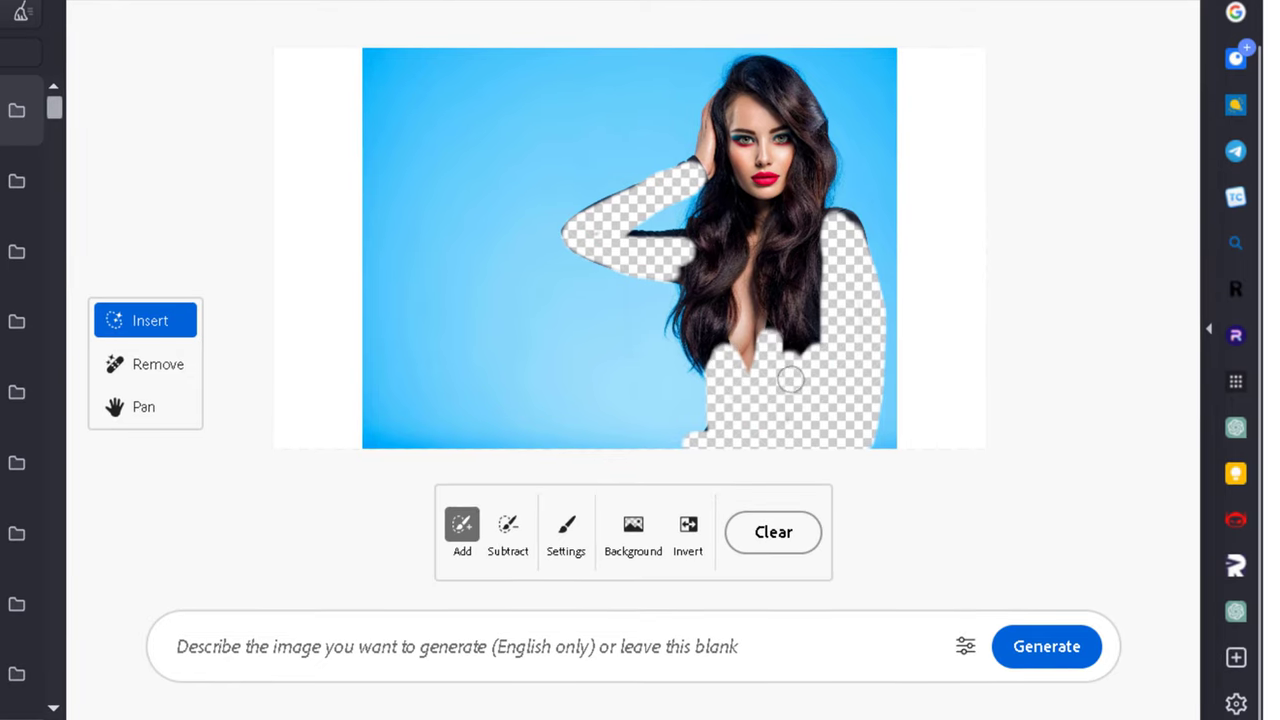
mouse_move(791, 379)
mouse_down()
mouse_move(830, 326)
mouse_move(856, 228)
mouse_up()
mouse_move(686, 241)
mouse_down()
mouse_move(640, 238)
mouse_move(684, 242)
mouse_up()
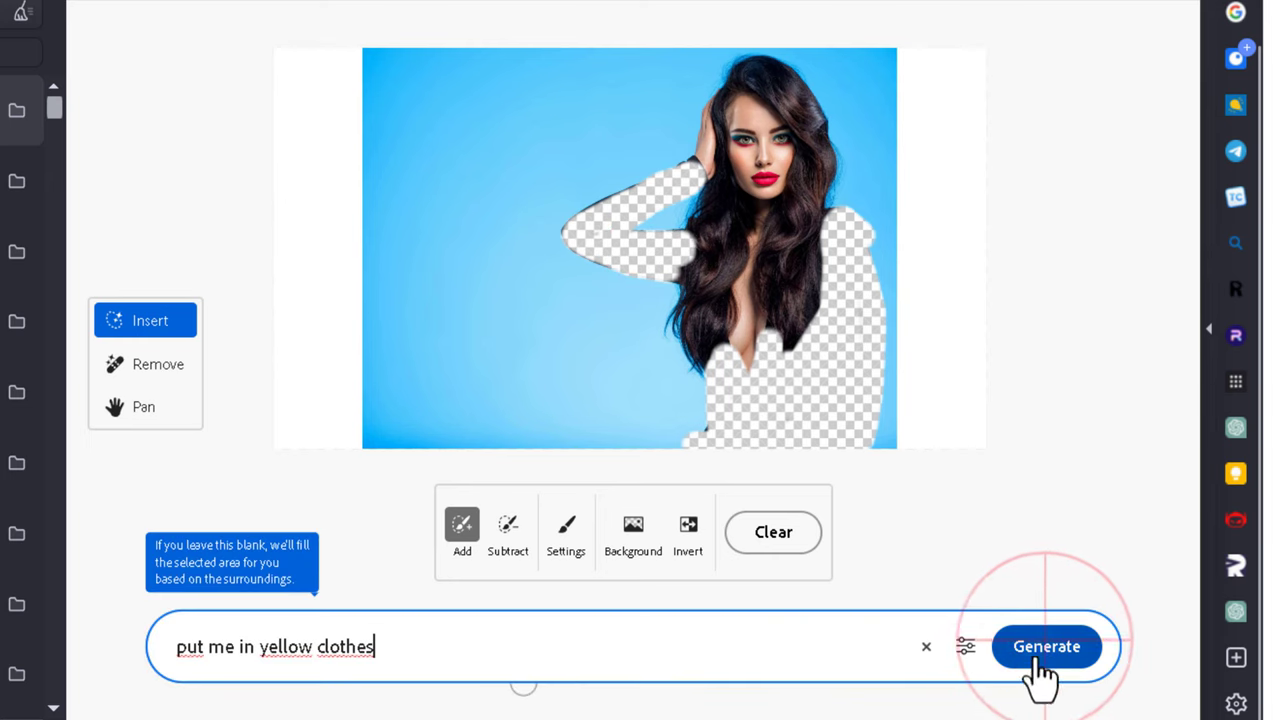
click(1046, 646)
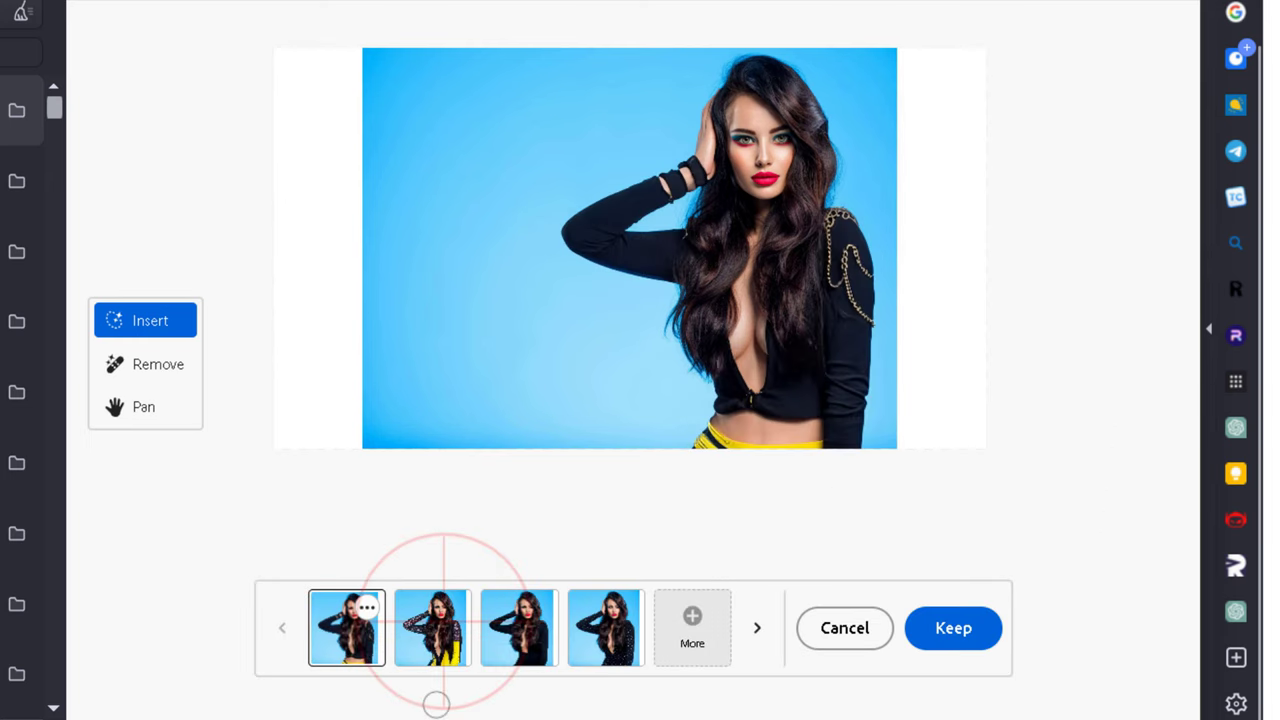
click(445, 628)
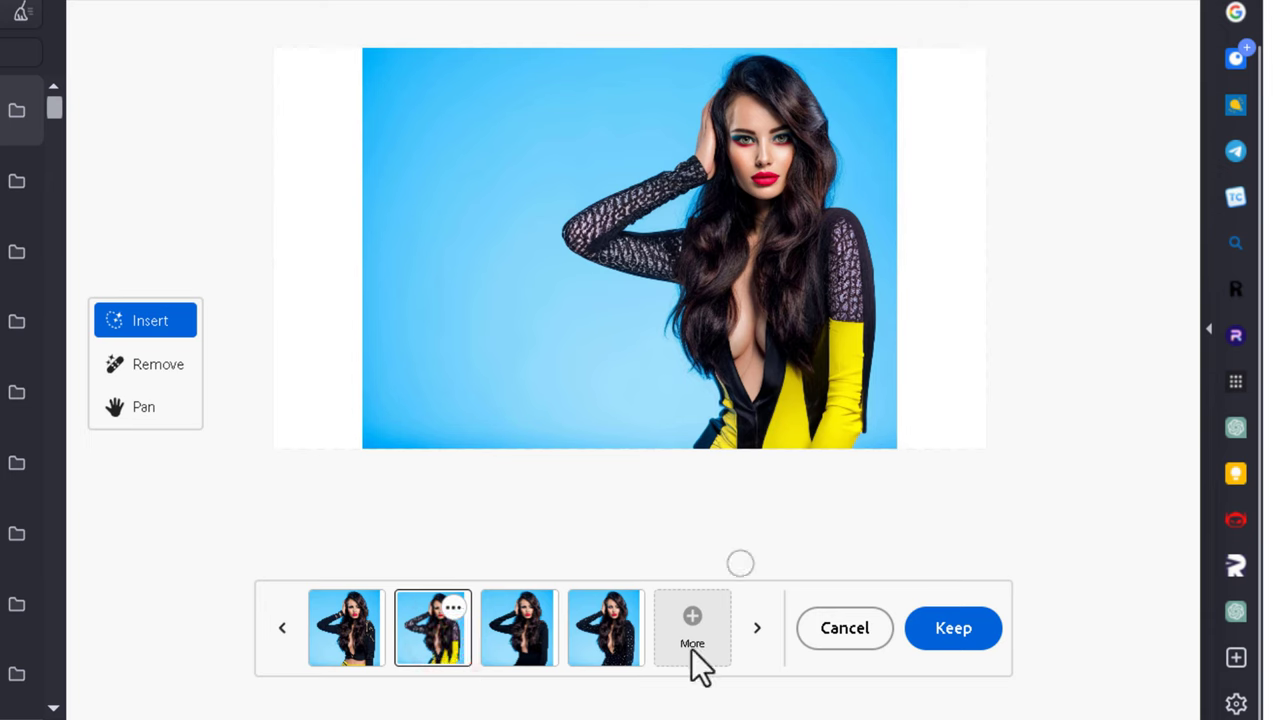